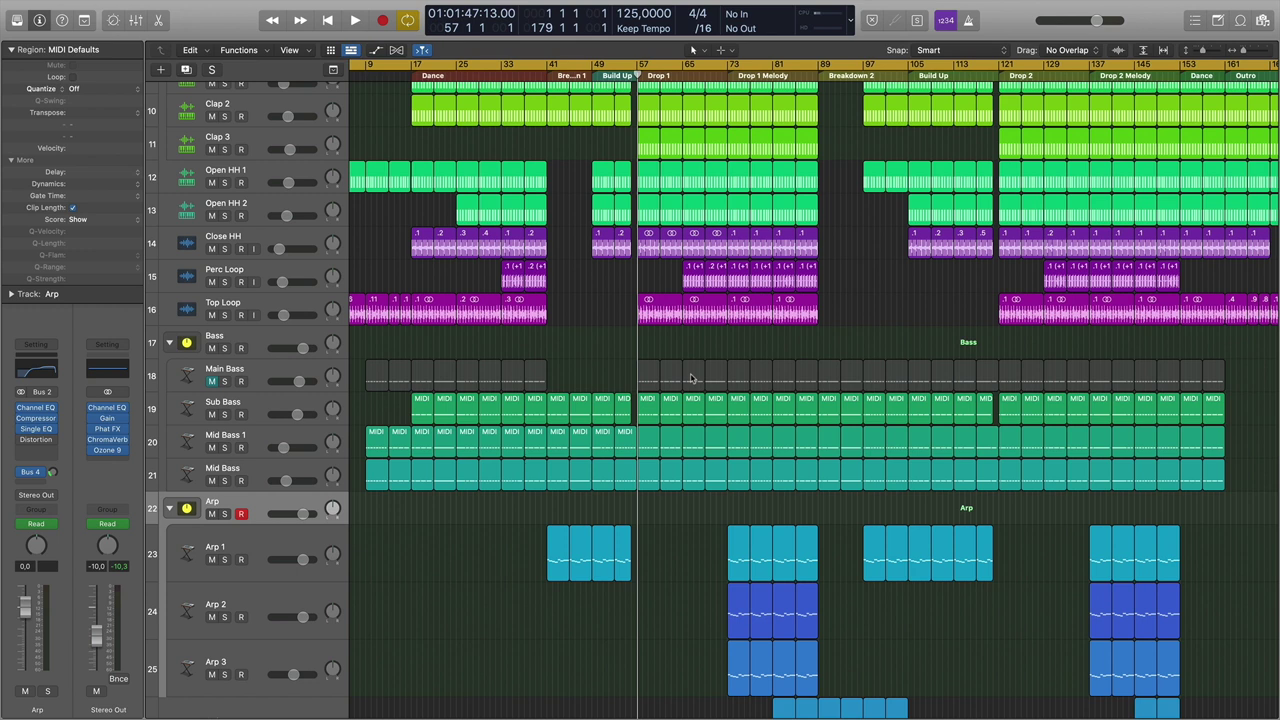
Examine the Channel EQ curve on the Arp track and close it.
click(36, 408)
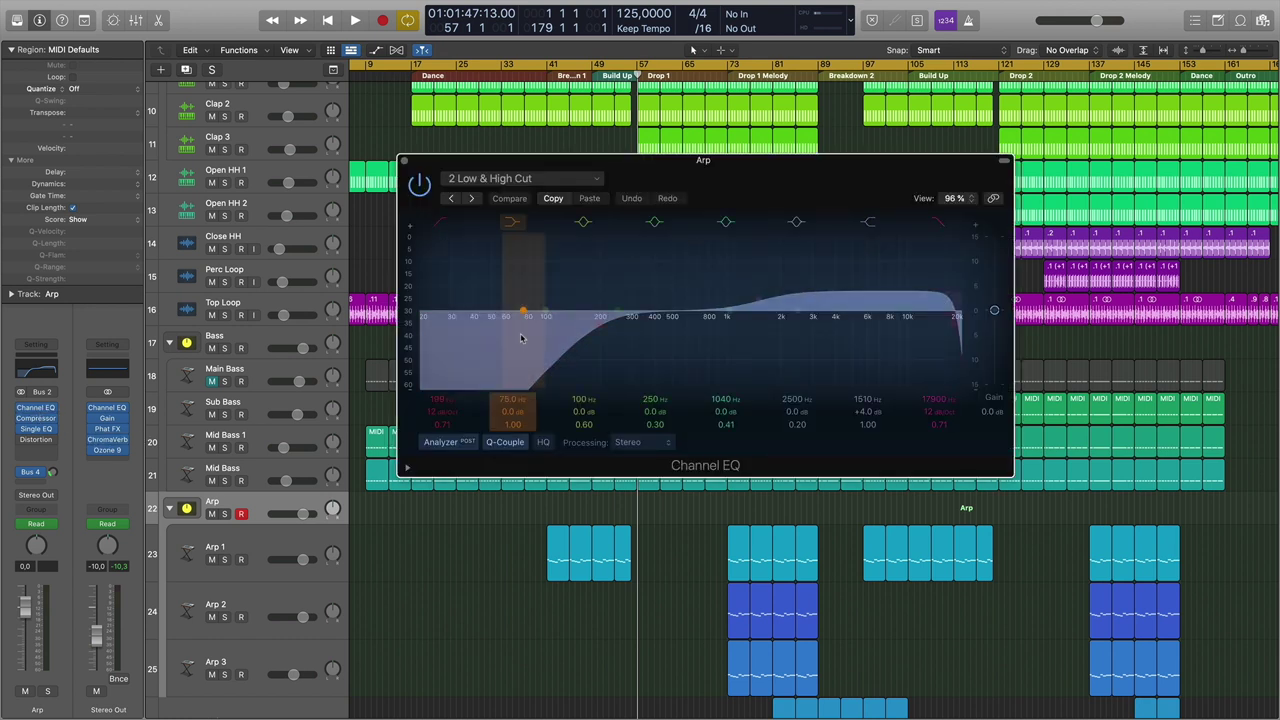
click(404, 161)
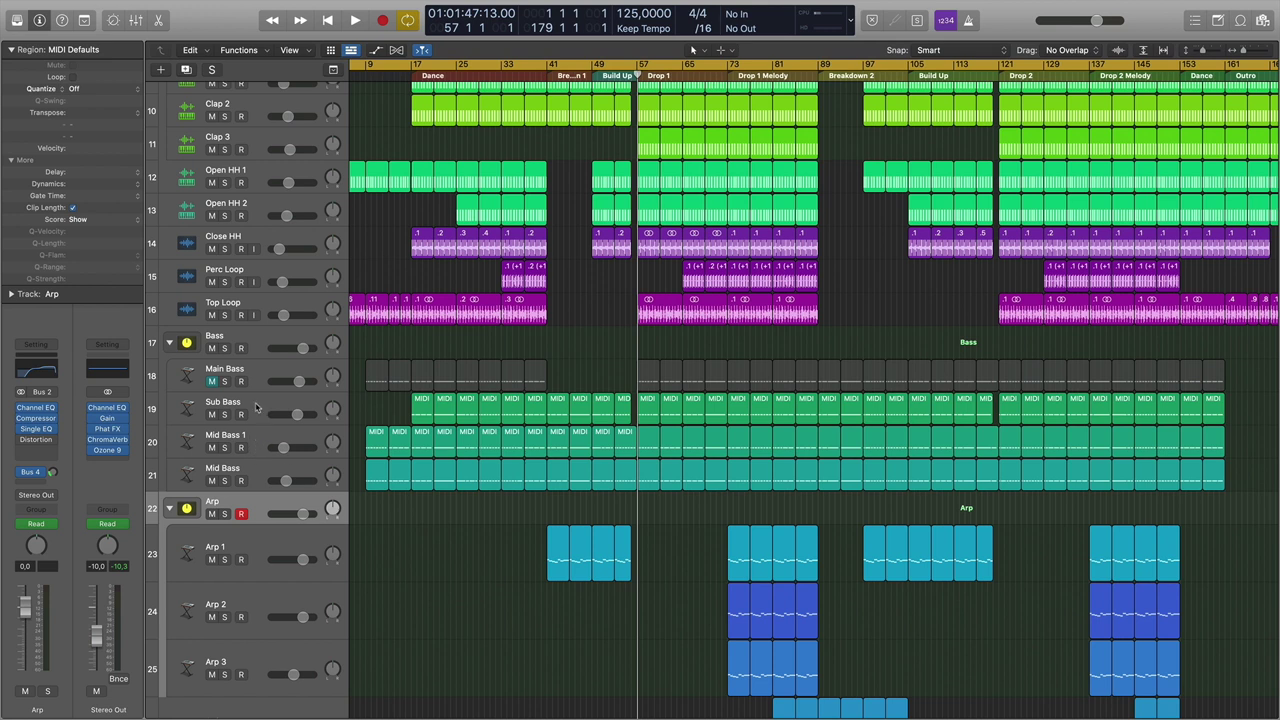
Apply the 1 Low Cut preset to the Channel EQ on the Perc Loop track.
click(258, 276)
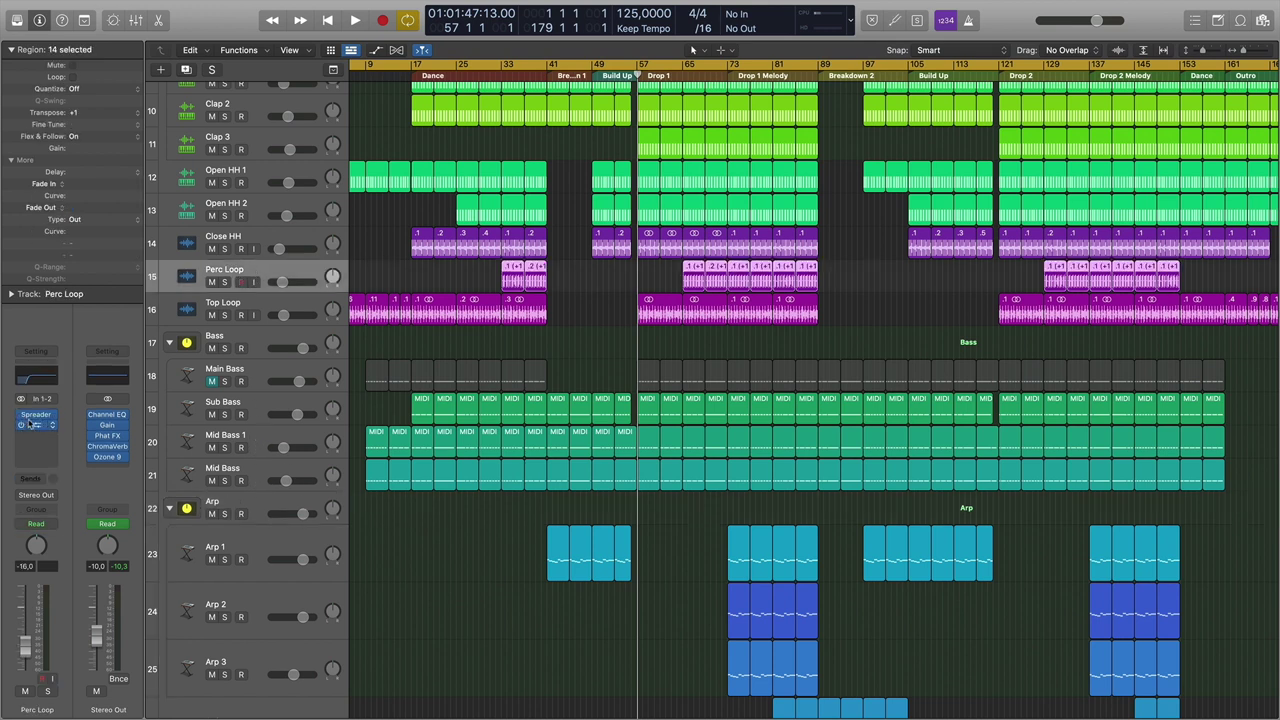
click(36, 425)
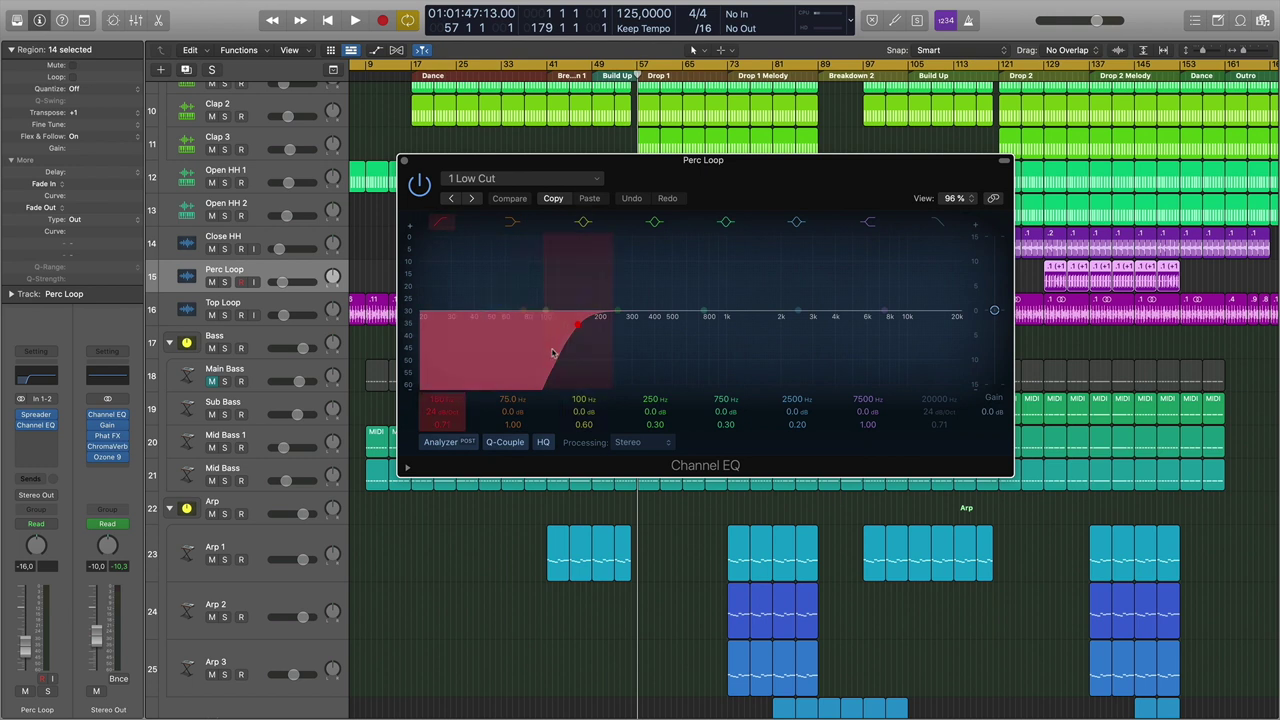
click(490, 181)
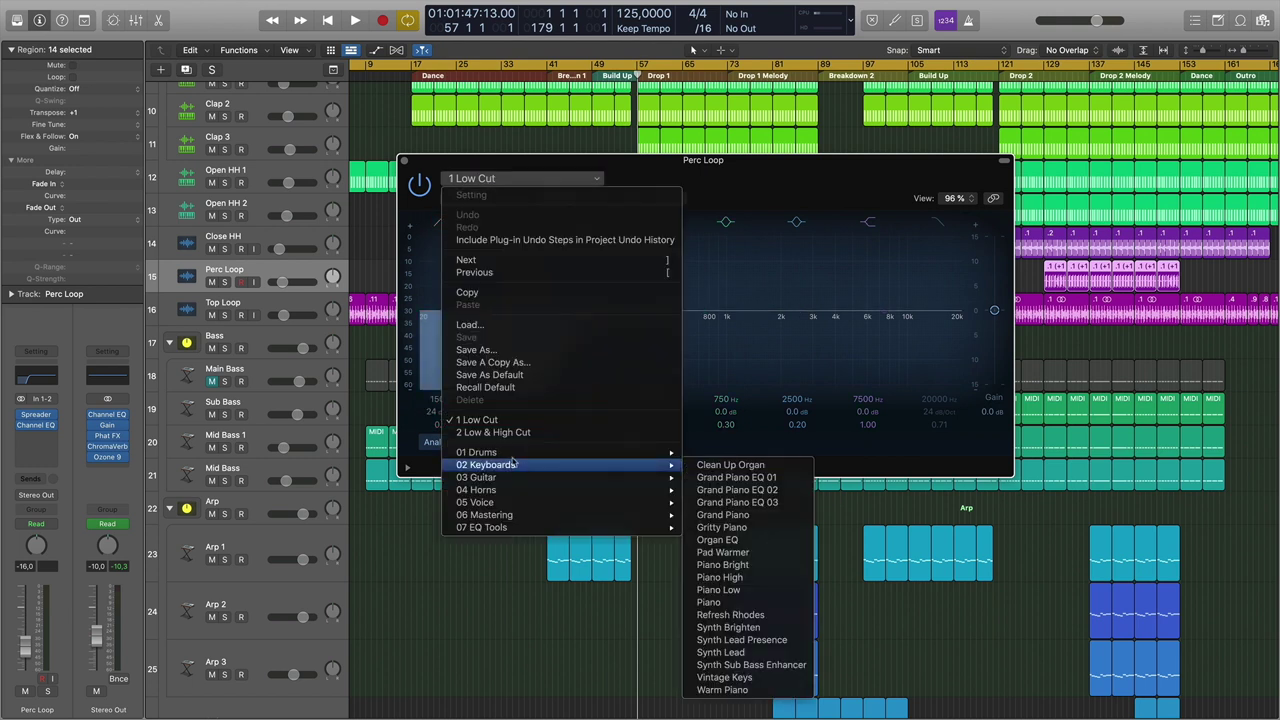
click(550, 424)
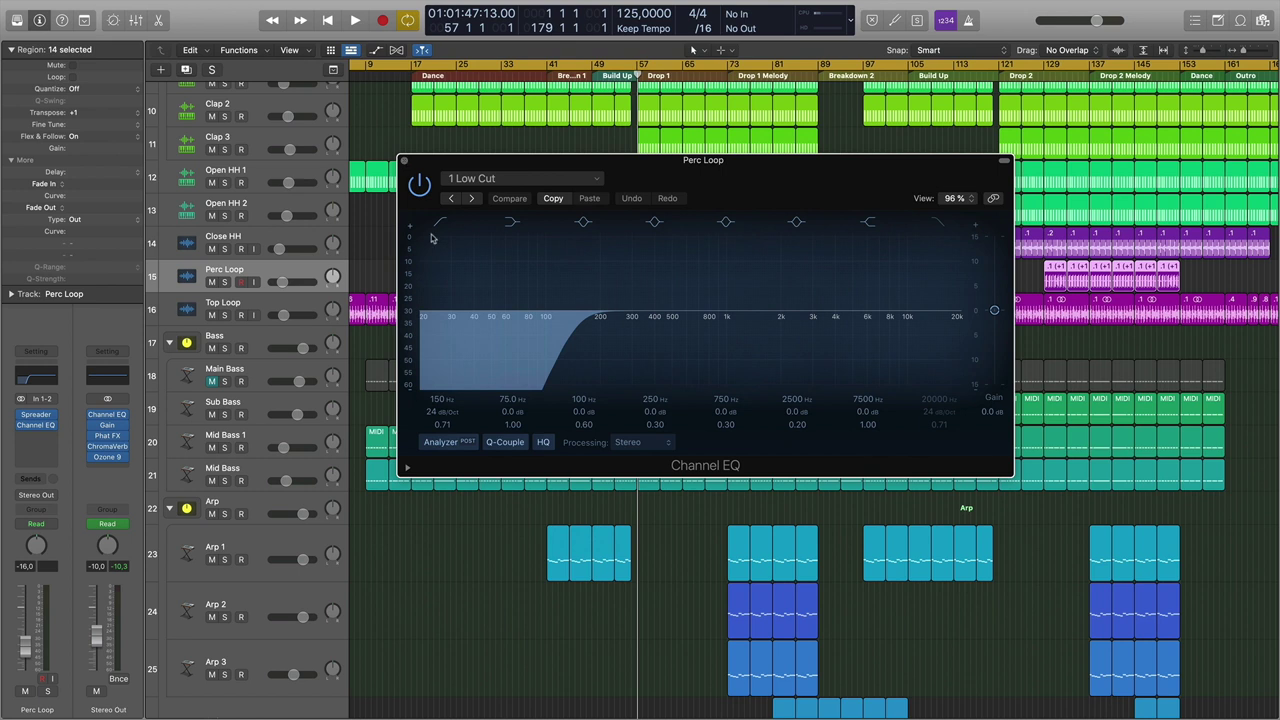
click(404, 162)
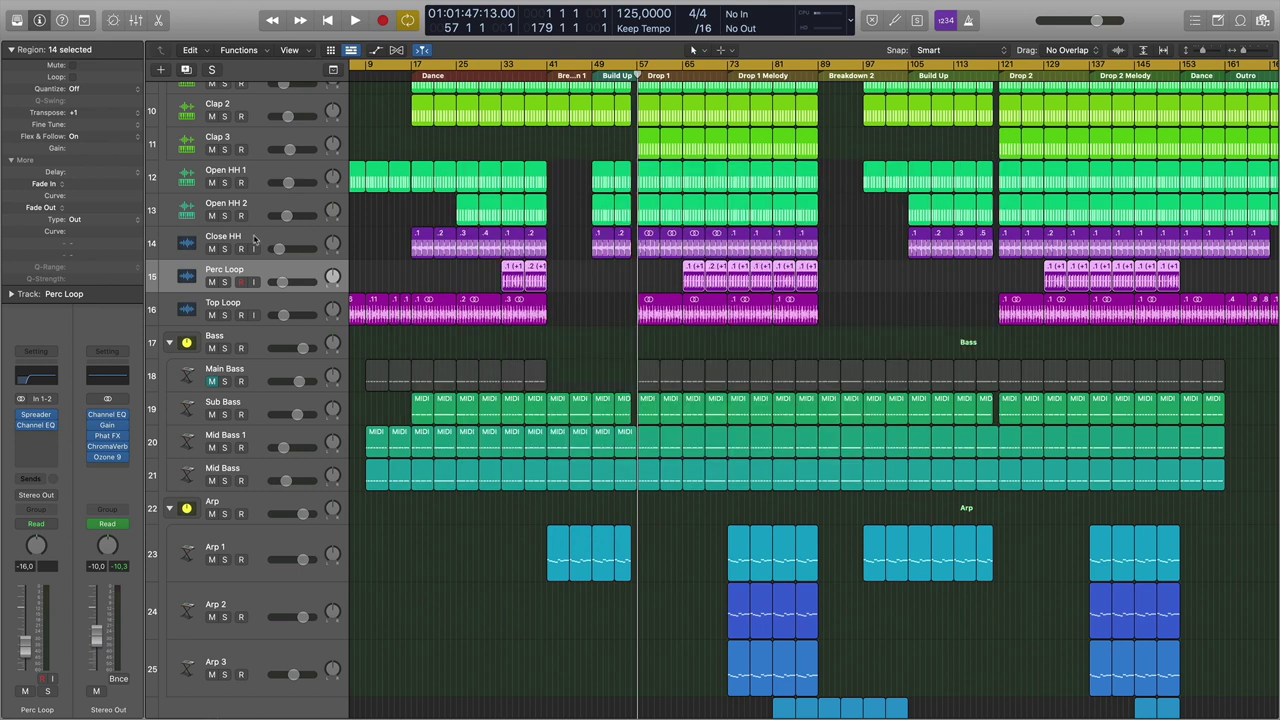
Play the Close HH track soloed with its Channel EQ open to examine the frequency spectrum, ending the solo and closing the EQ when done.
click(255, 238)
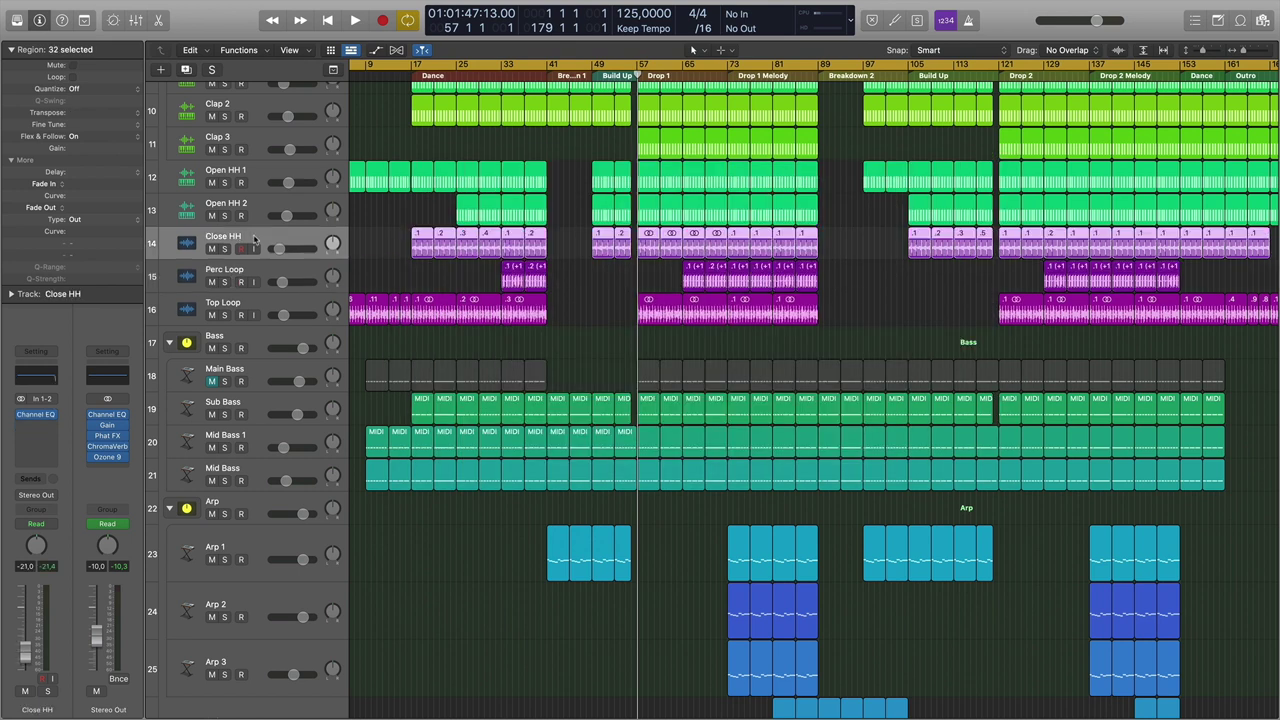
click(37, 415)
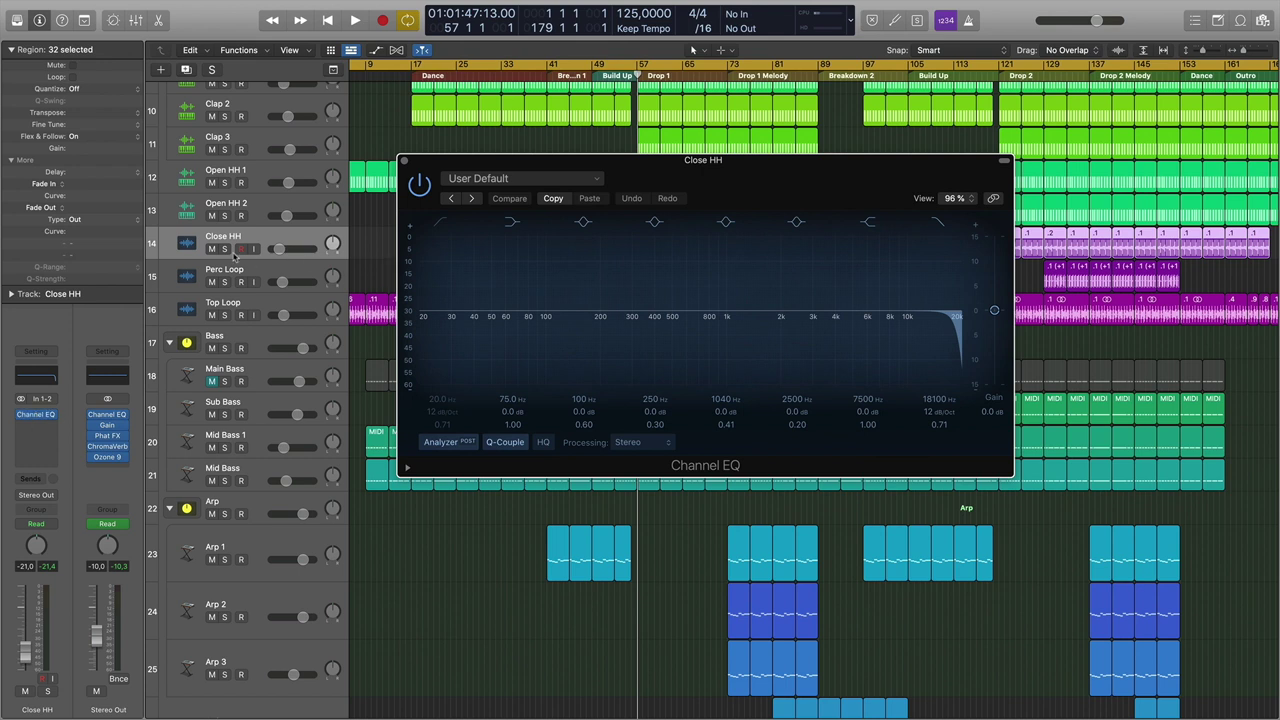
click(224, 248)
key(space)
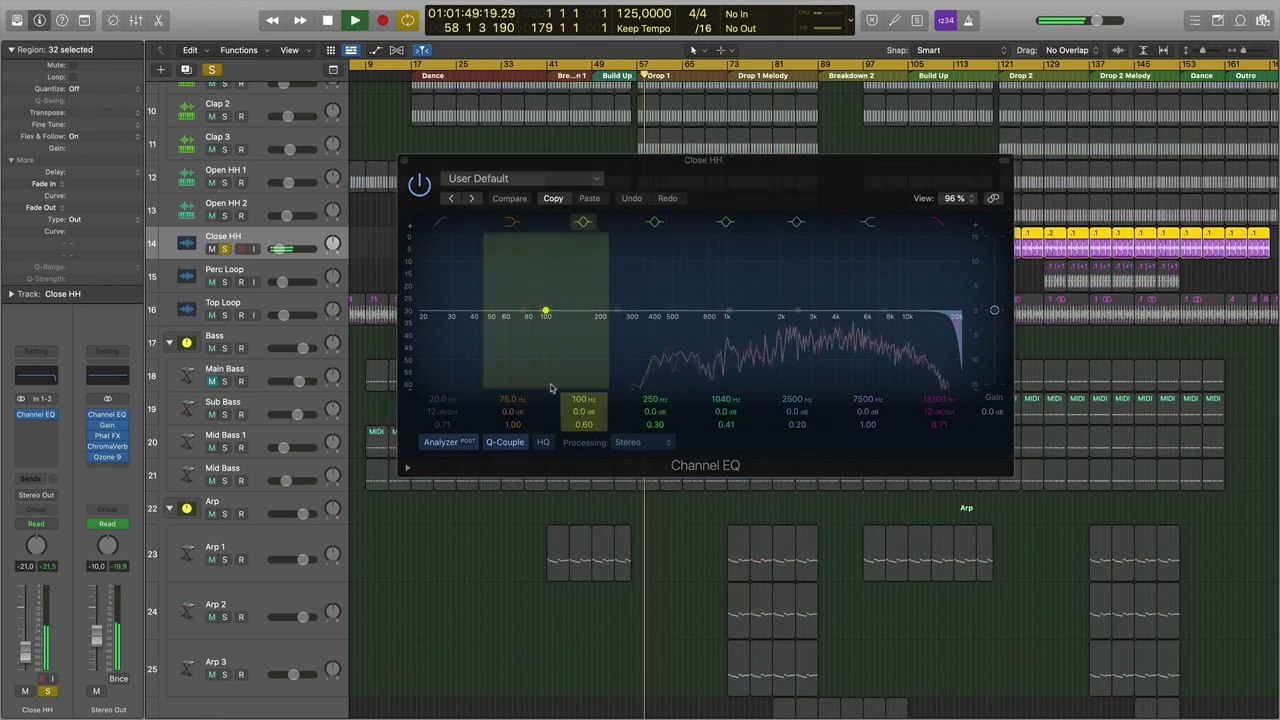
key(space)
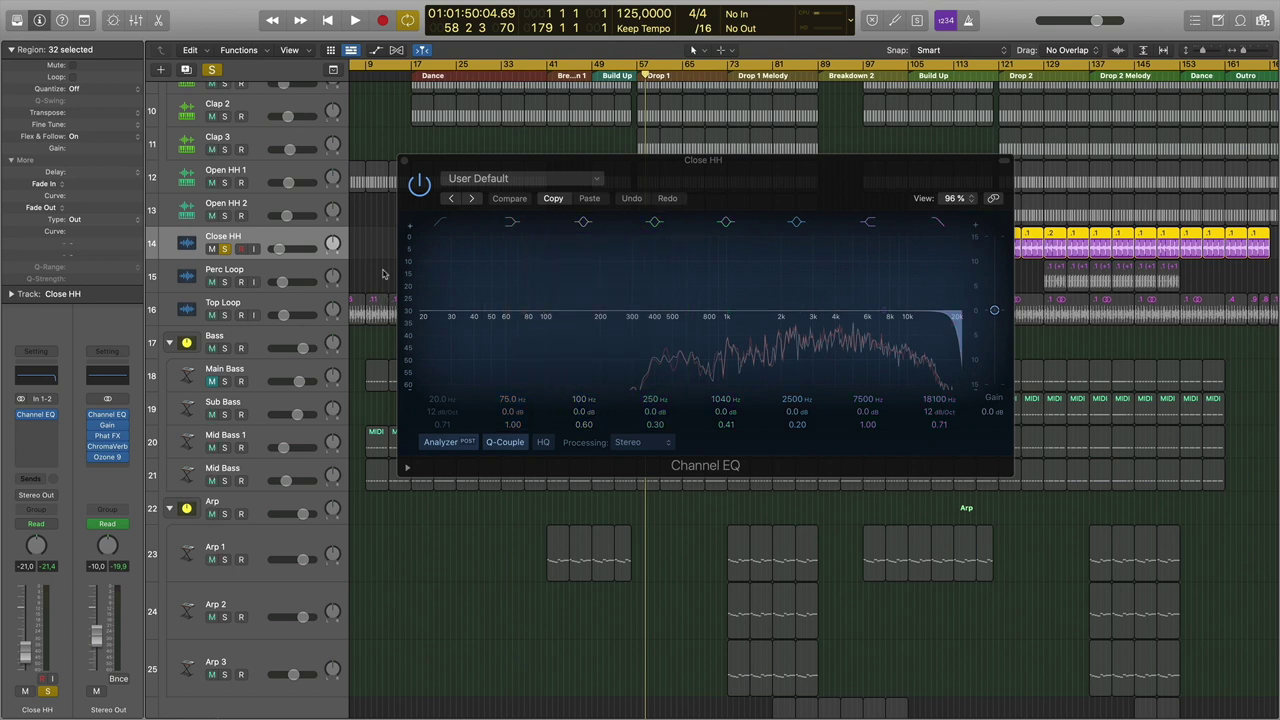
click(225, 249)
click(240, 271)
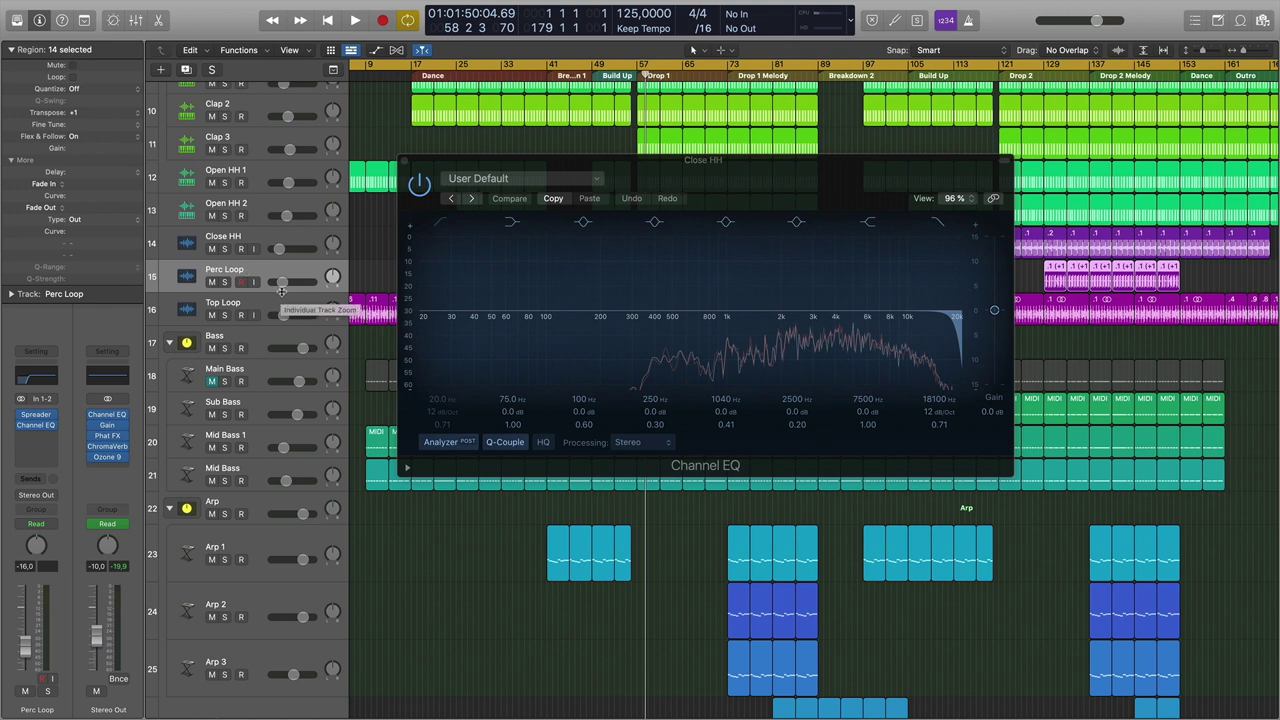
click(404, 165)
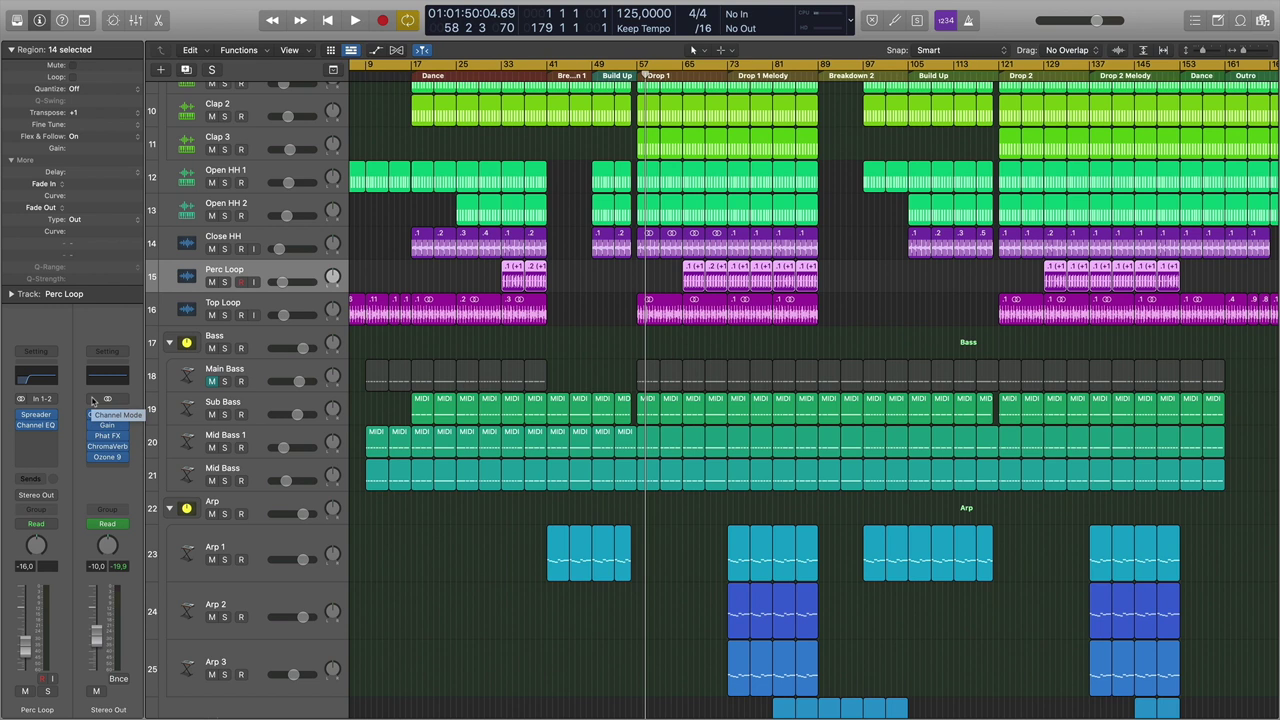
Return the playhead to bar 57 and mute the Kick and Sub Bass tracks.
click(642, 73)
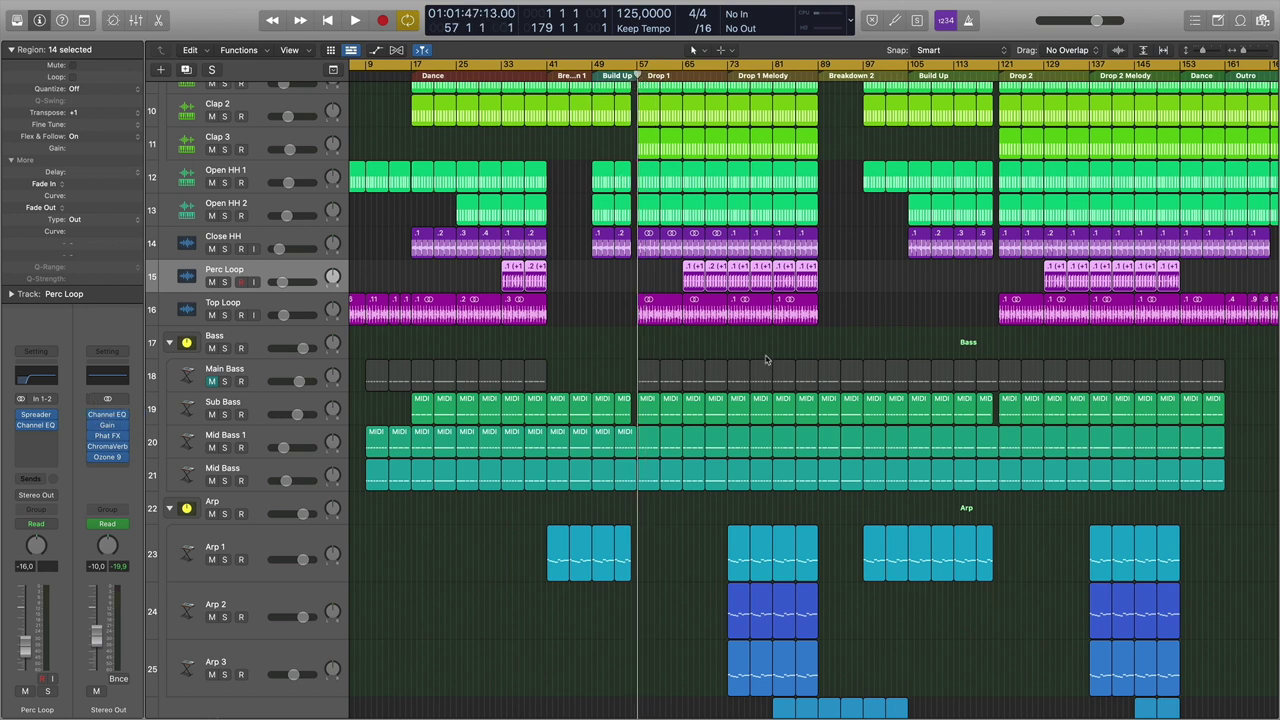
scroll(766, 359, up, 10)
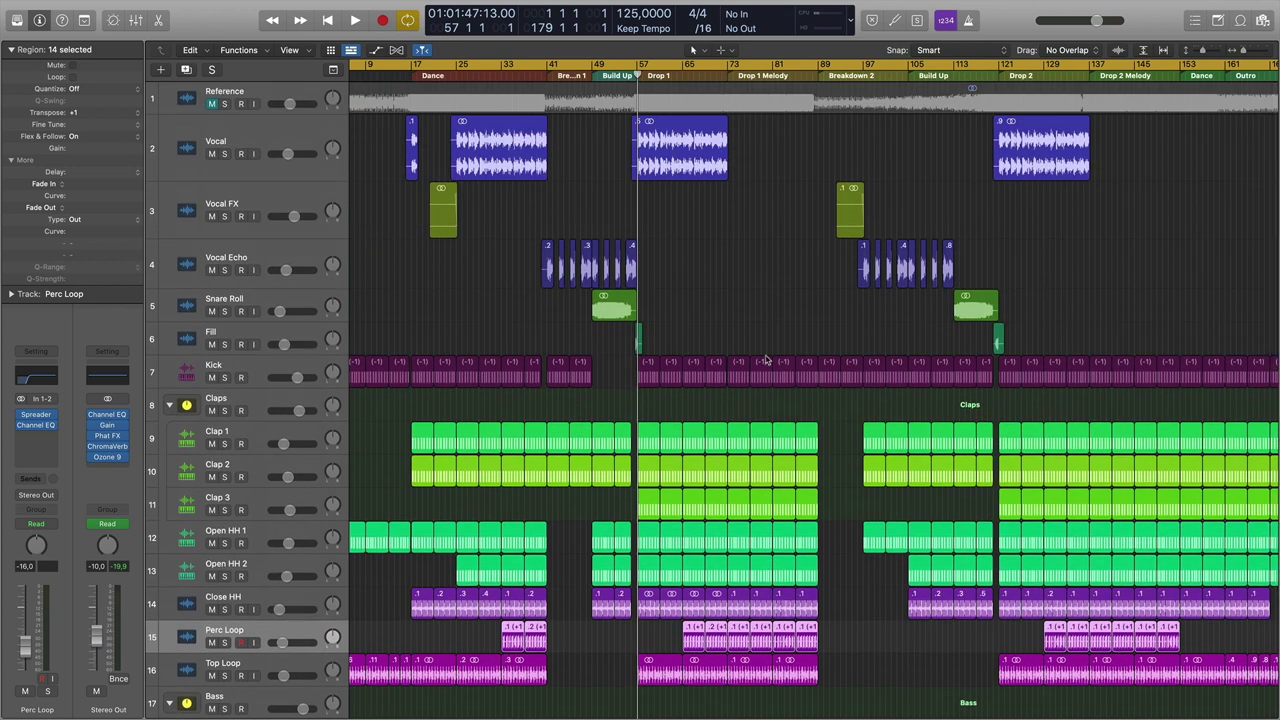
click(213, 379)
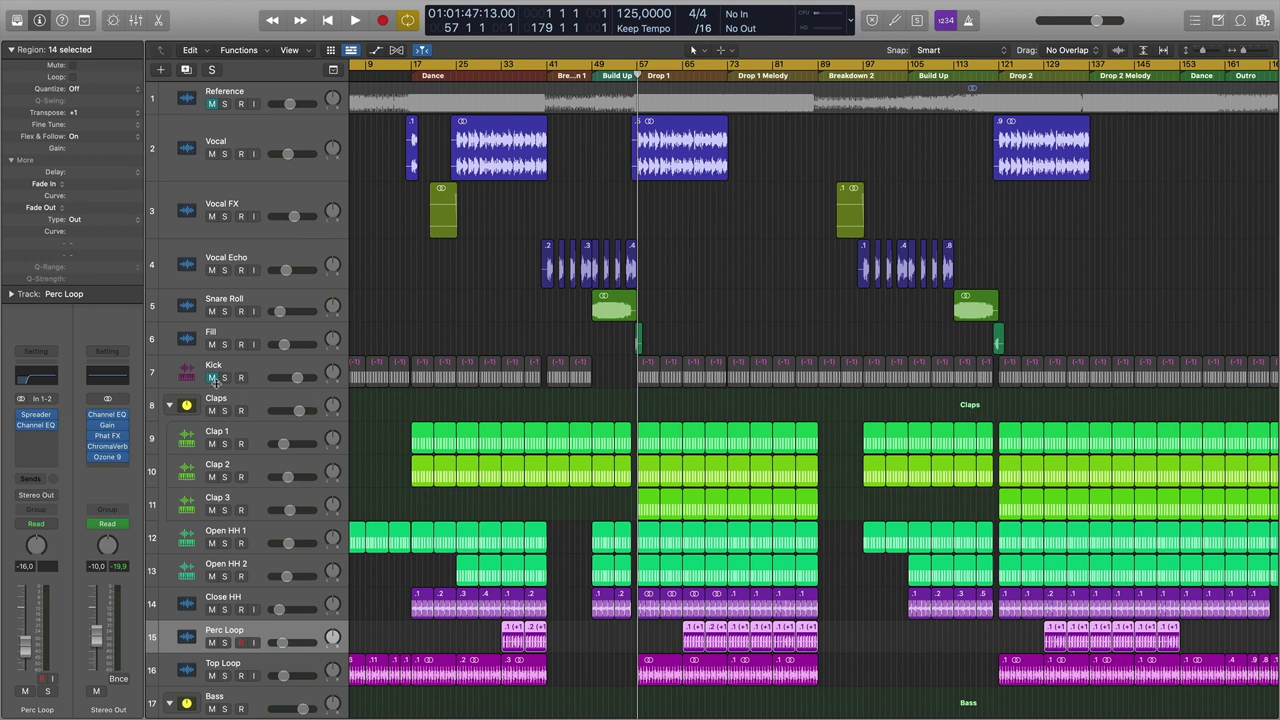
scroll(660, 388, down, 10)
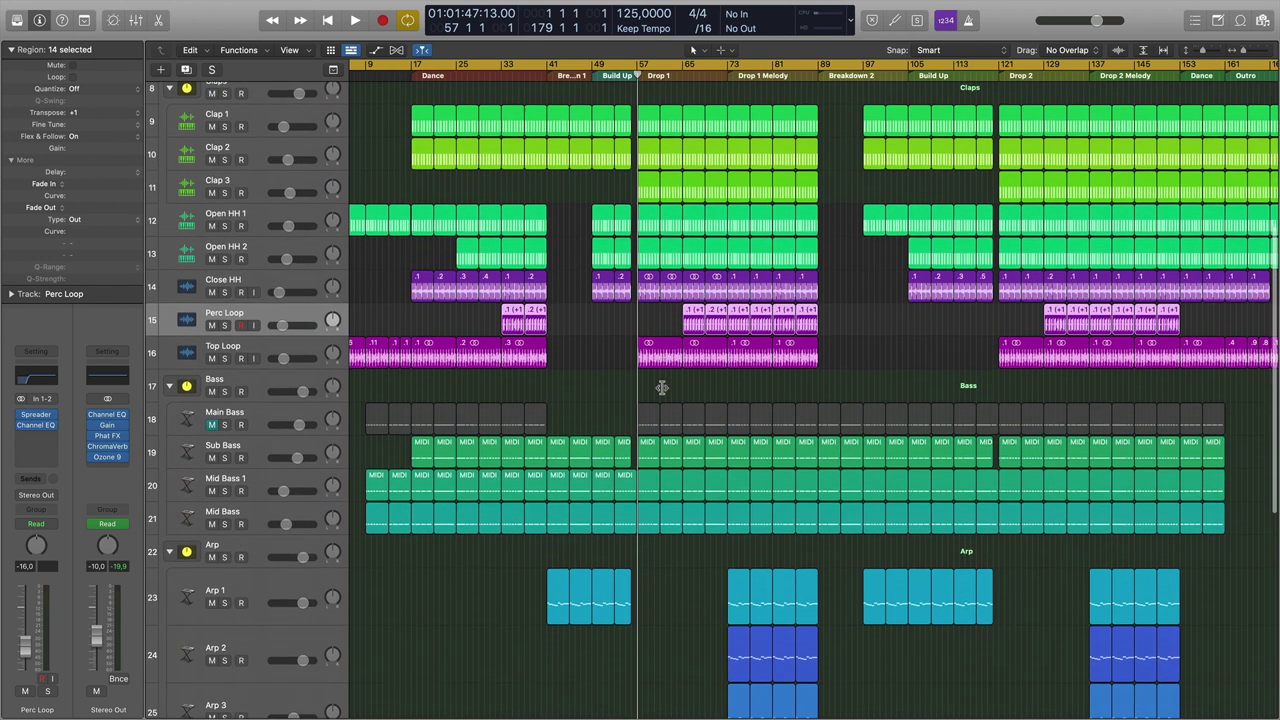
scroll(661, 388, down, 1)
click(212, 421)
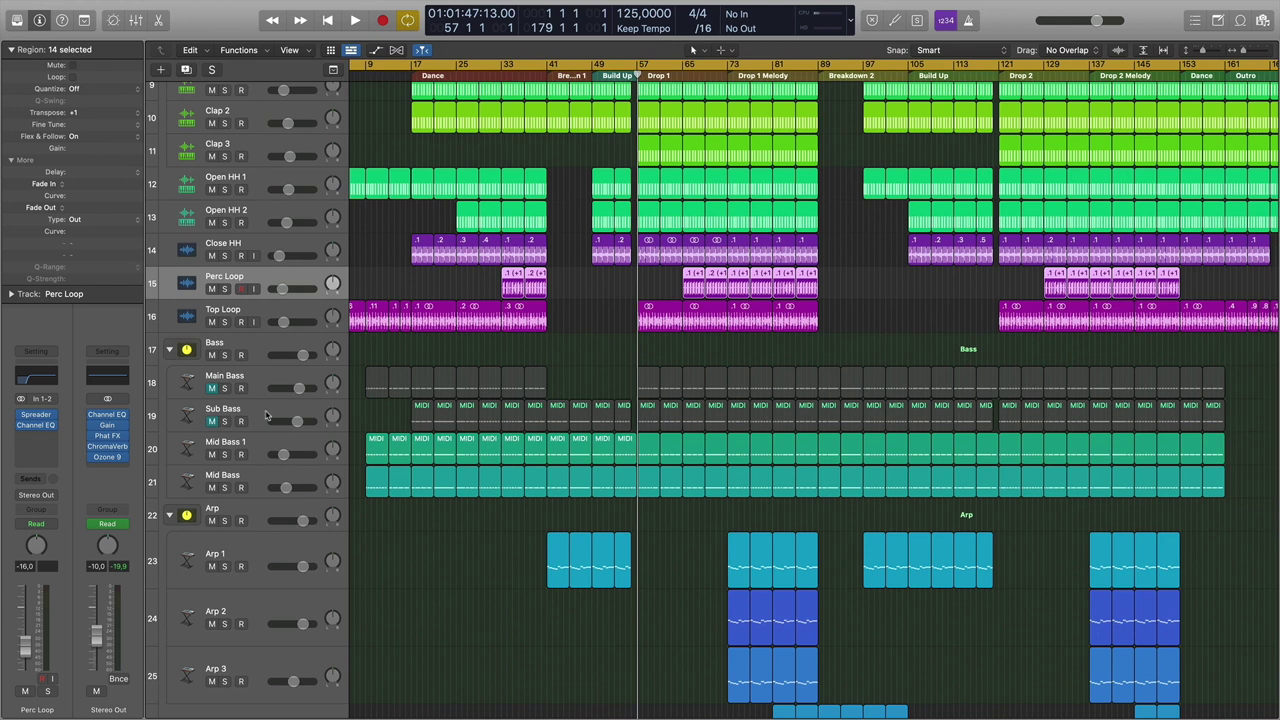
Examine the Kickstart and Channel EQ settings on Mid Bass 1, and the channel strips of the Mid Bass and Sub Bass tracks.
click(265, 446)
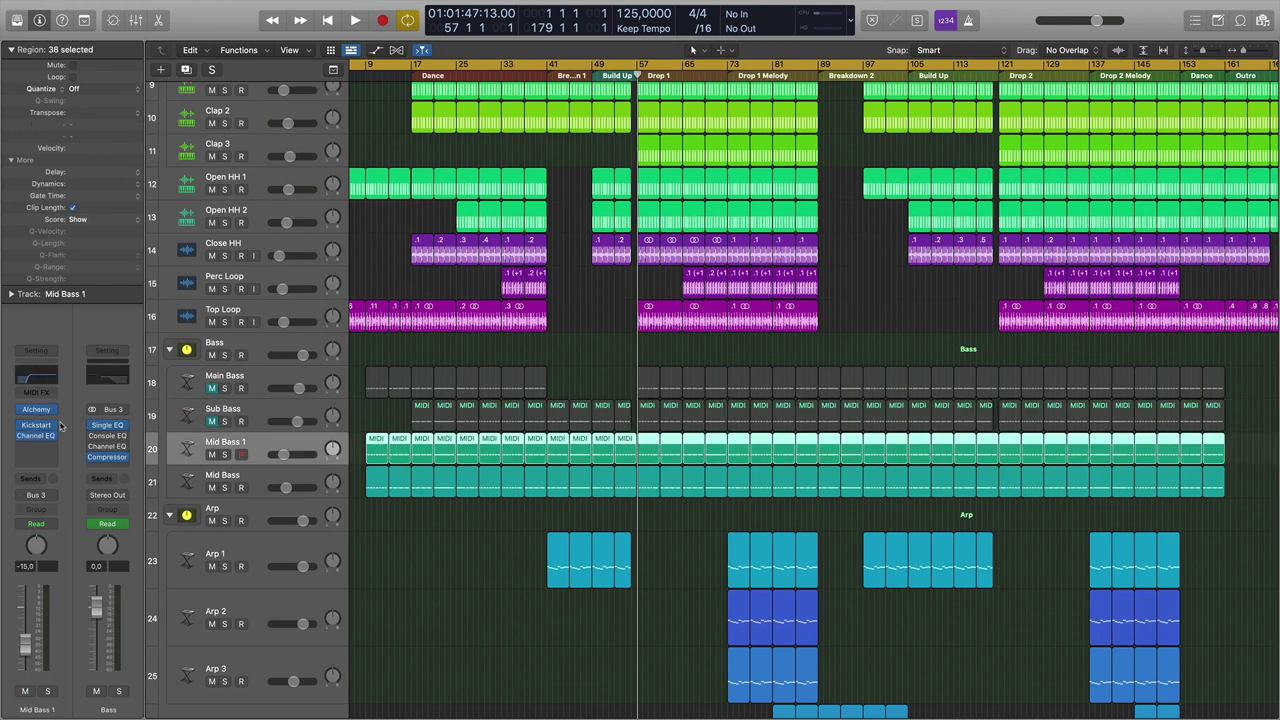
click(38, 430)
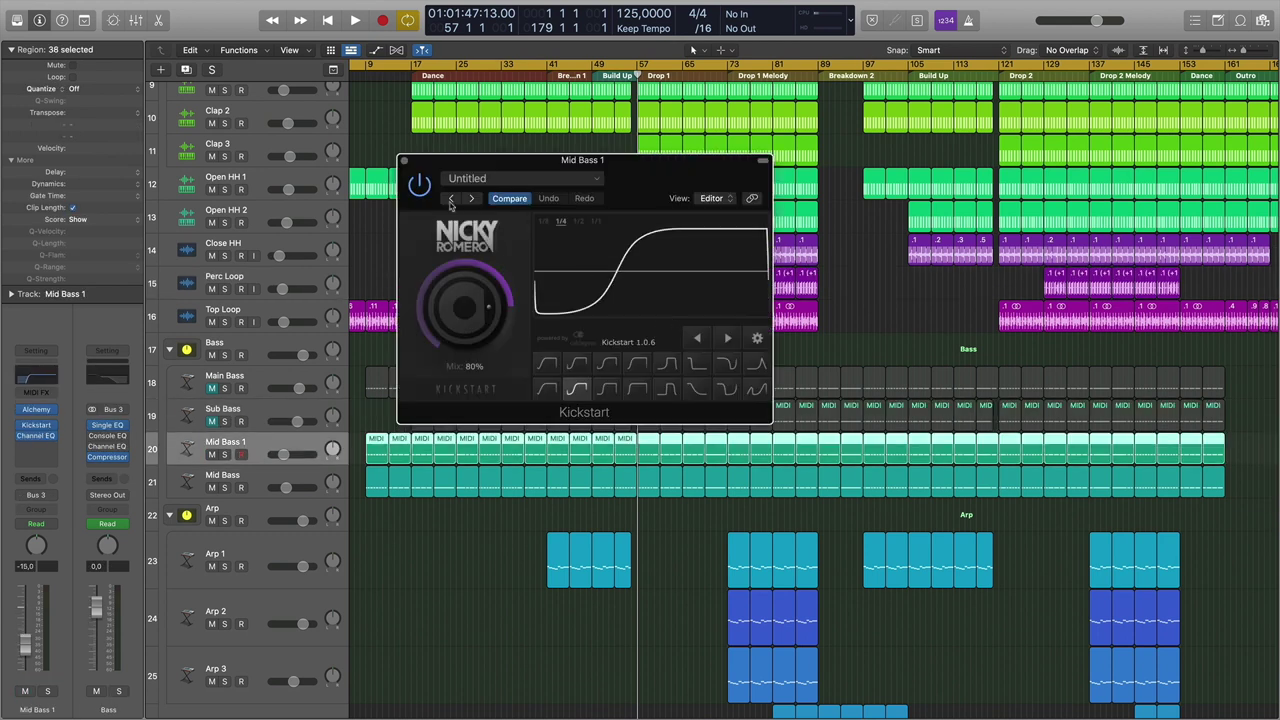
click(404, 158)
click(38, 438)
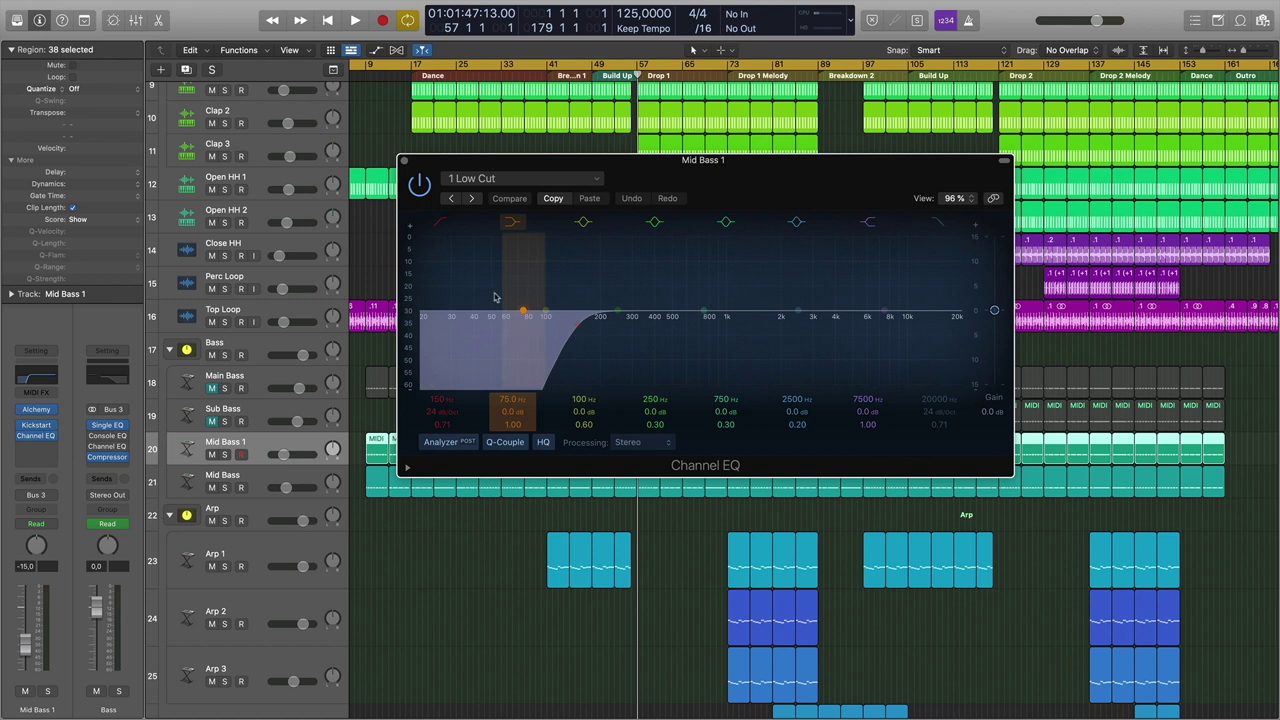
click(404, 162)
click(263, 482)
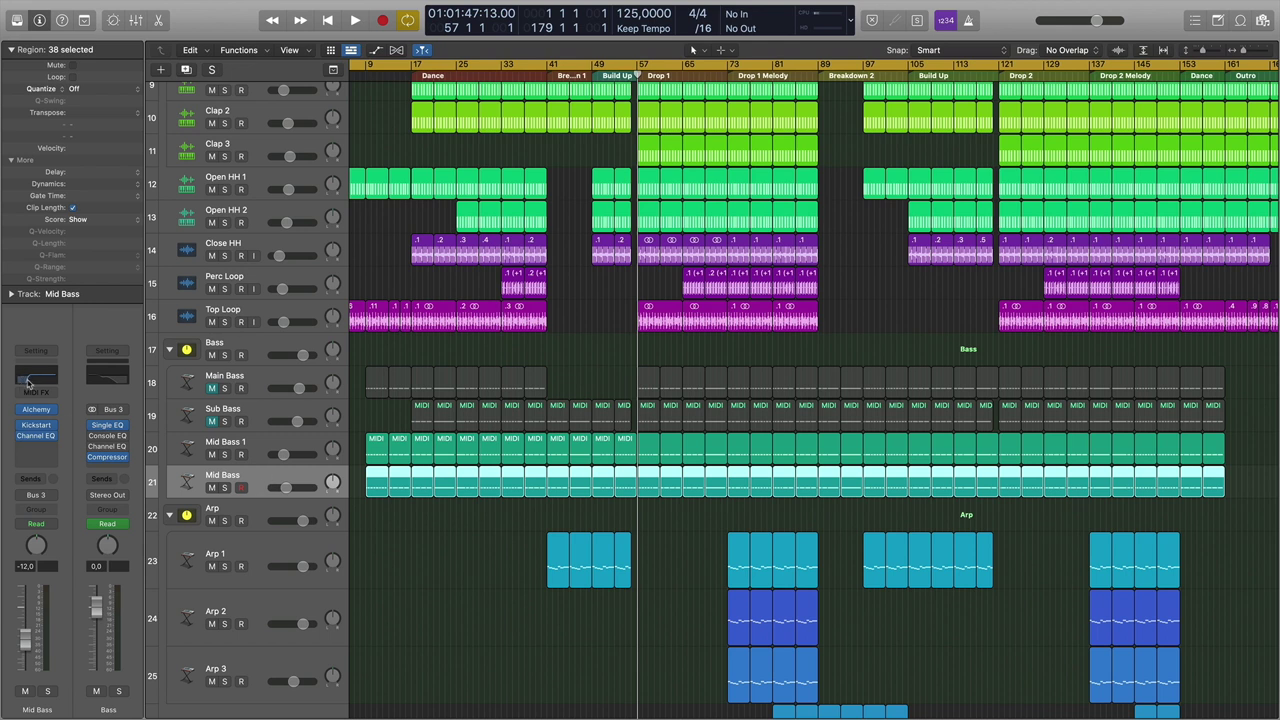
click(263, 413)
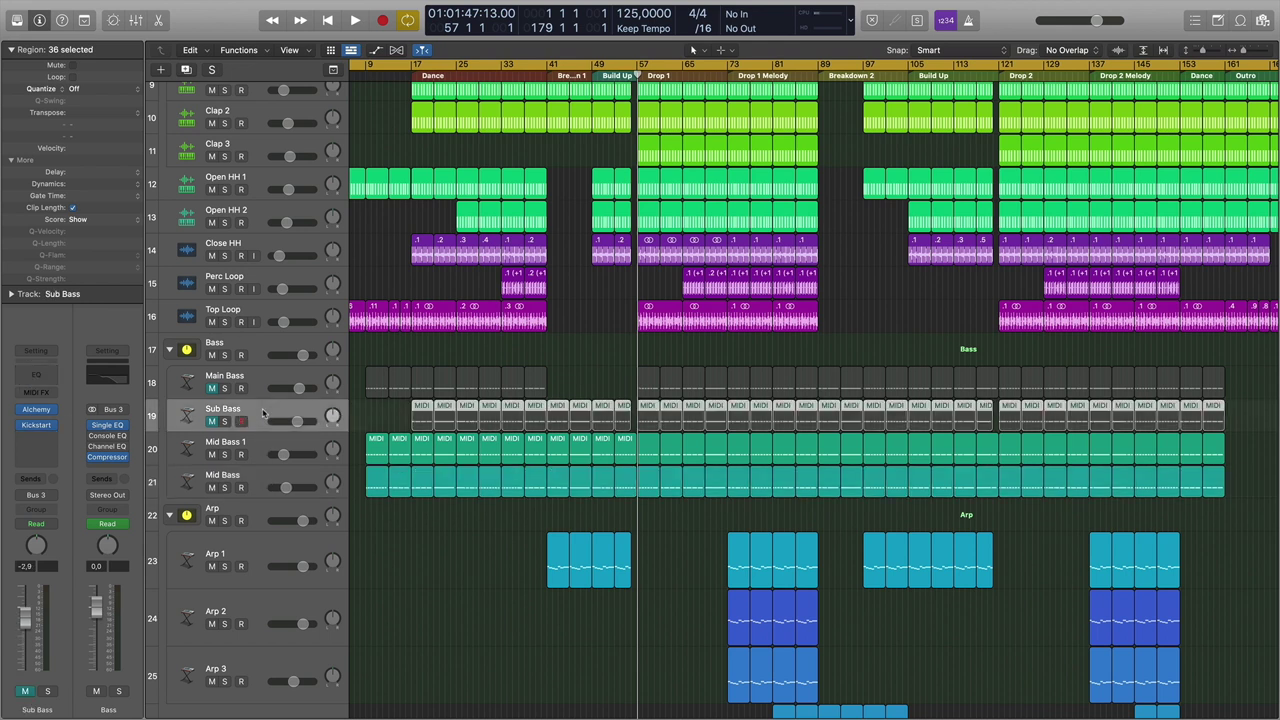
Select the Top Loop track and view the Channel EQ on the Stereo Out channel.
click(256, 313)
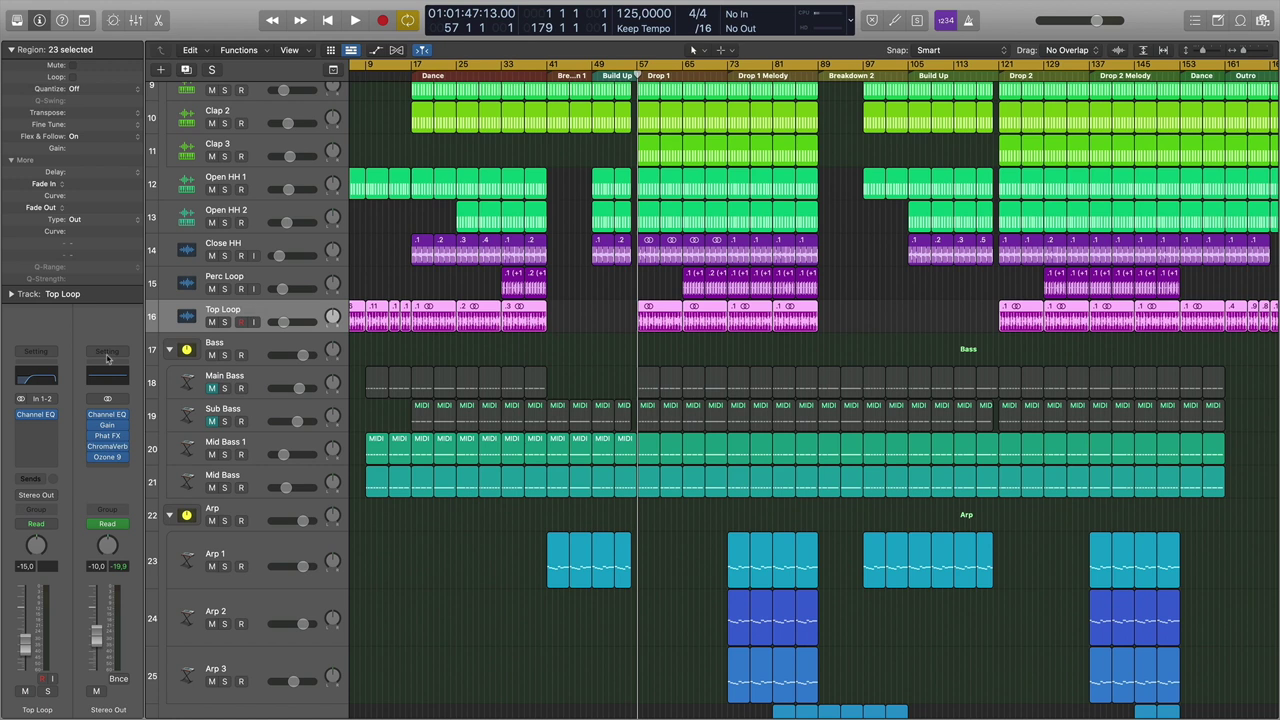
click(108, 416)
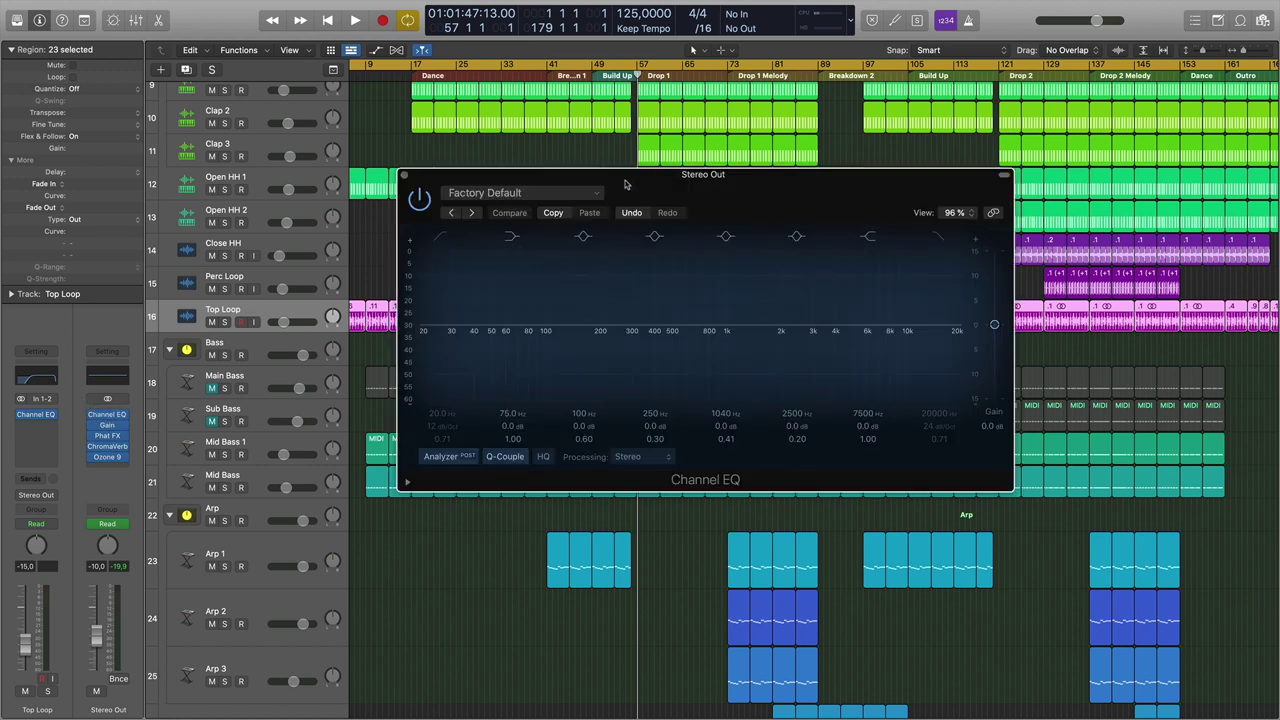
drag(624, 184, 637, 207)
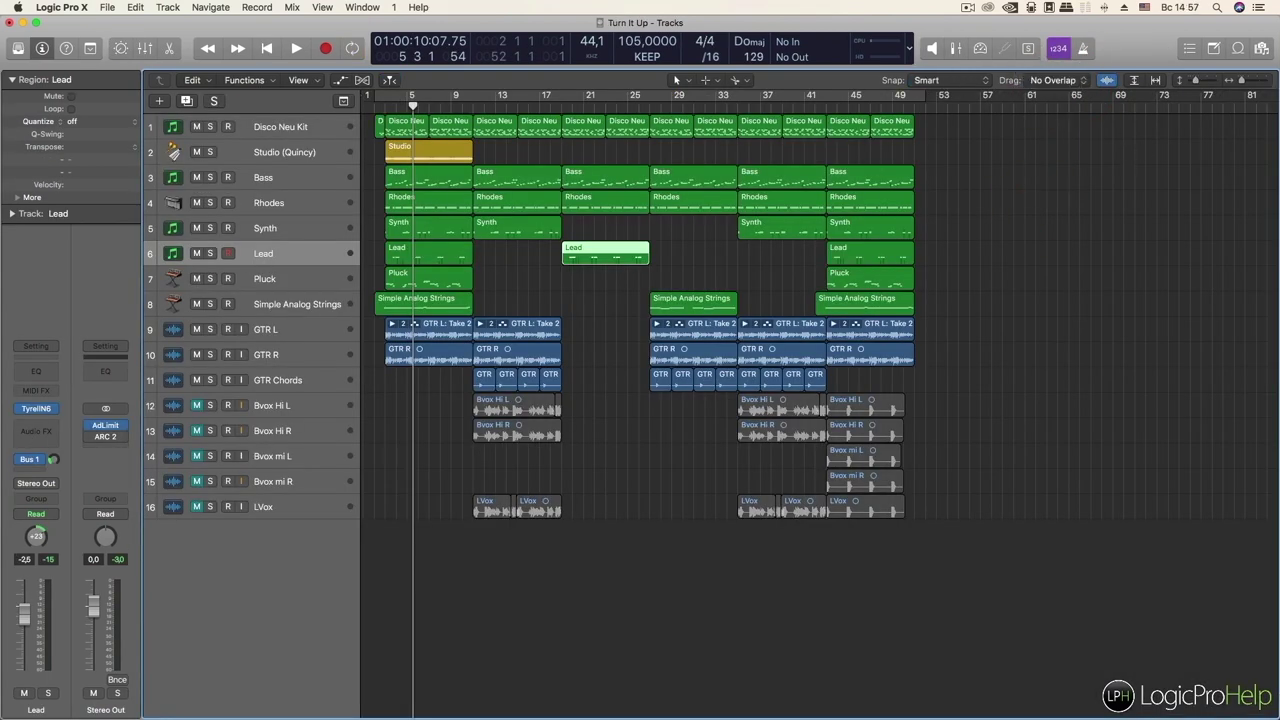
key(z)
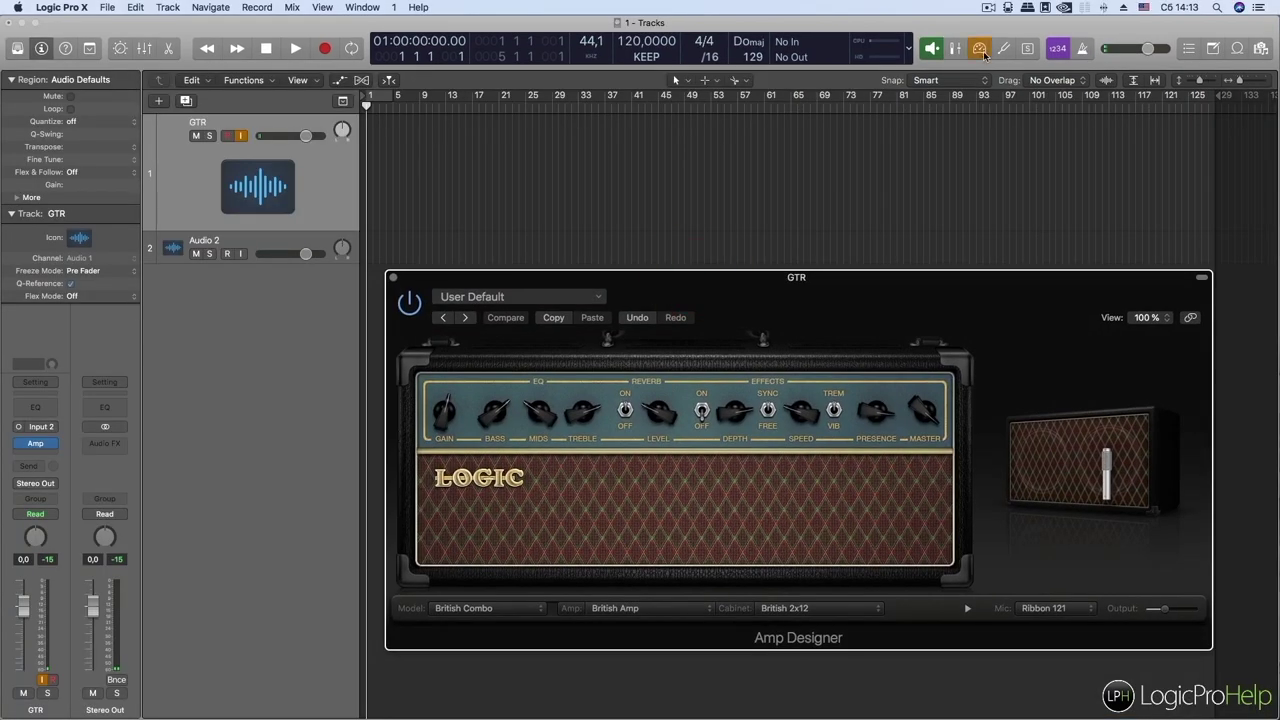
click(64, 7)
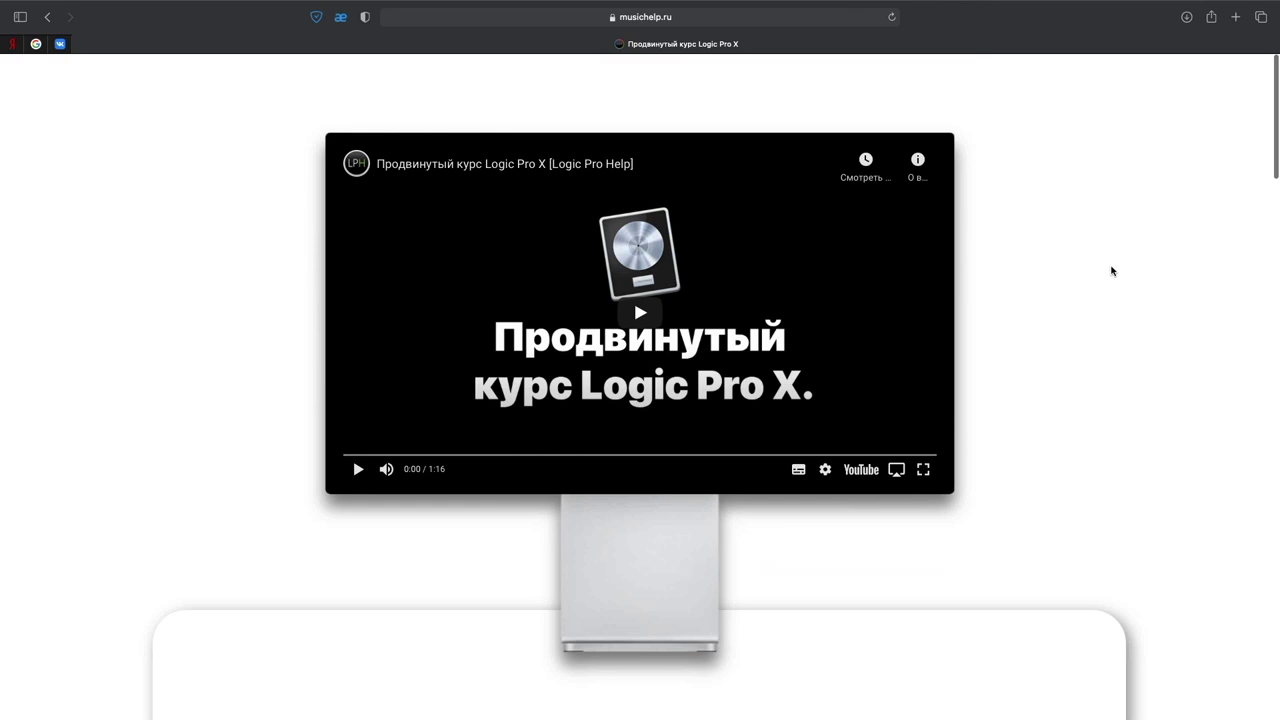
In the browser, look through the parts of the advanced Logic Pro X course on musichelp.ru.
scroll(1167, 191, down, 5)
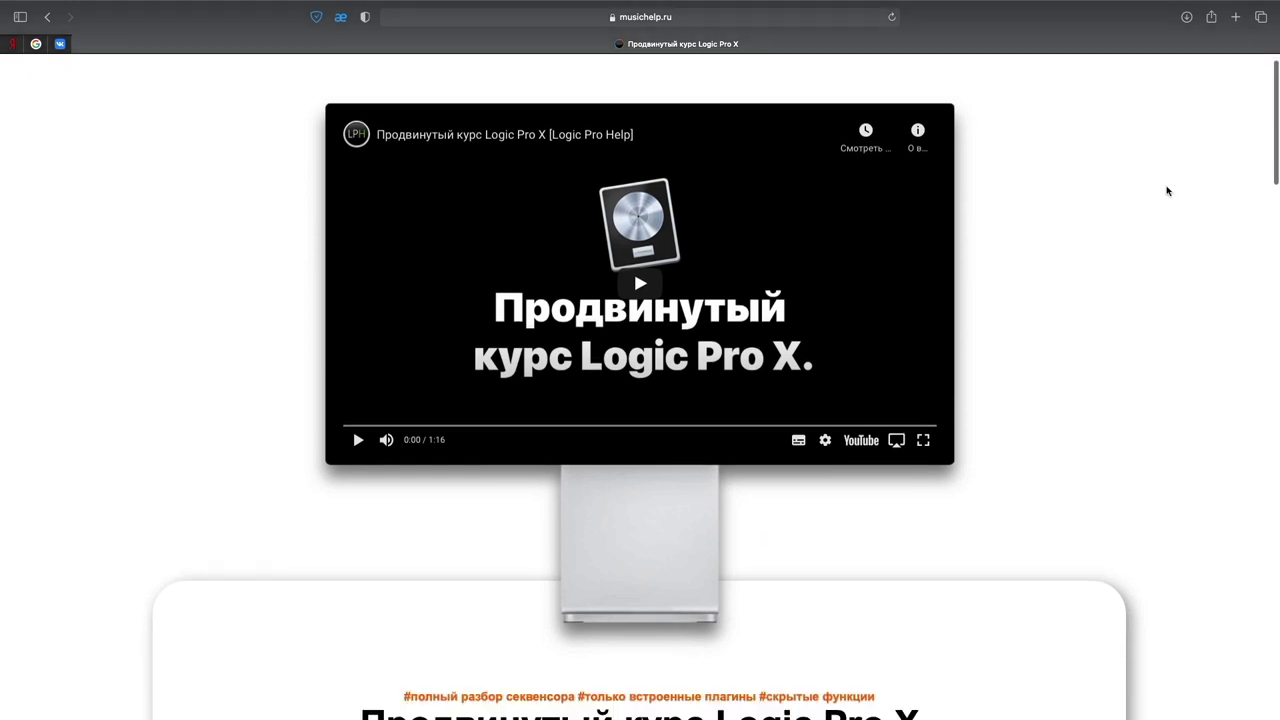
scroll(1167, 191, down, 5)
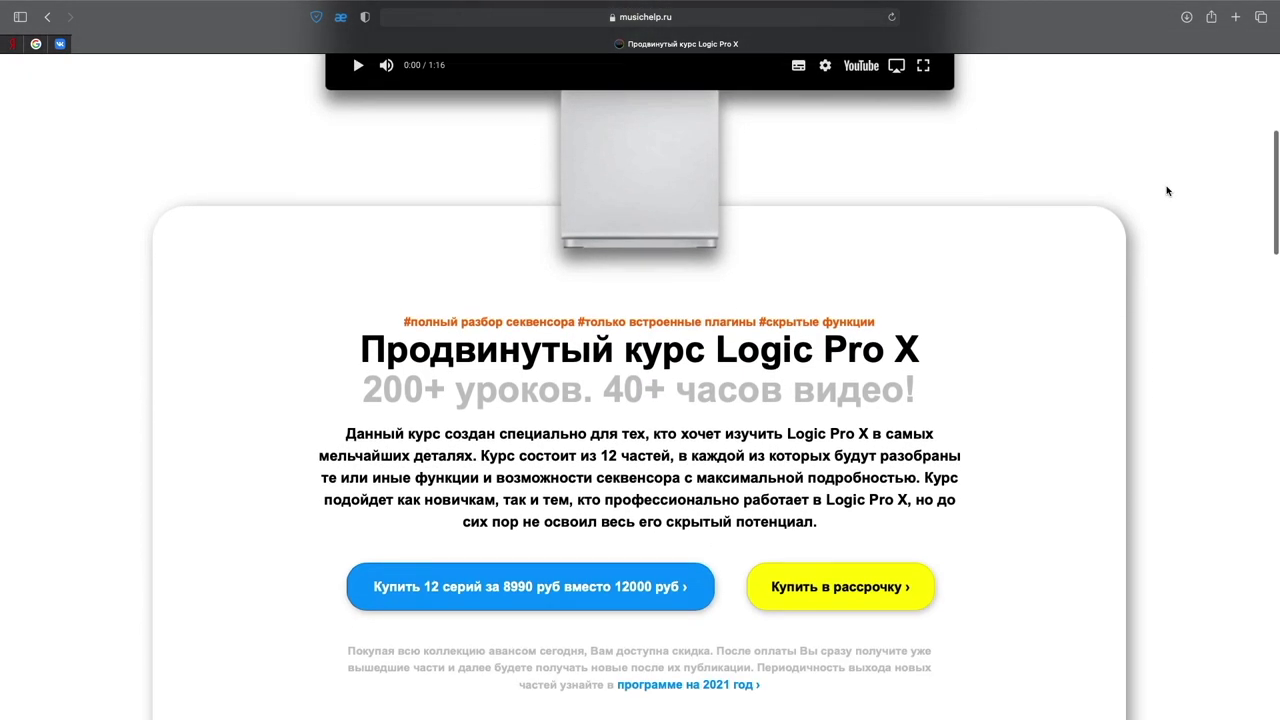
scroll(1167, 191, down, 8)
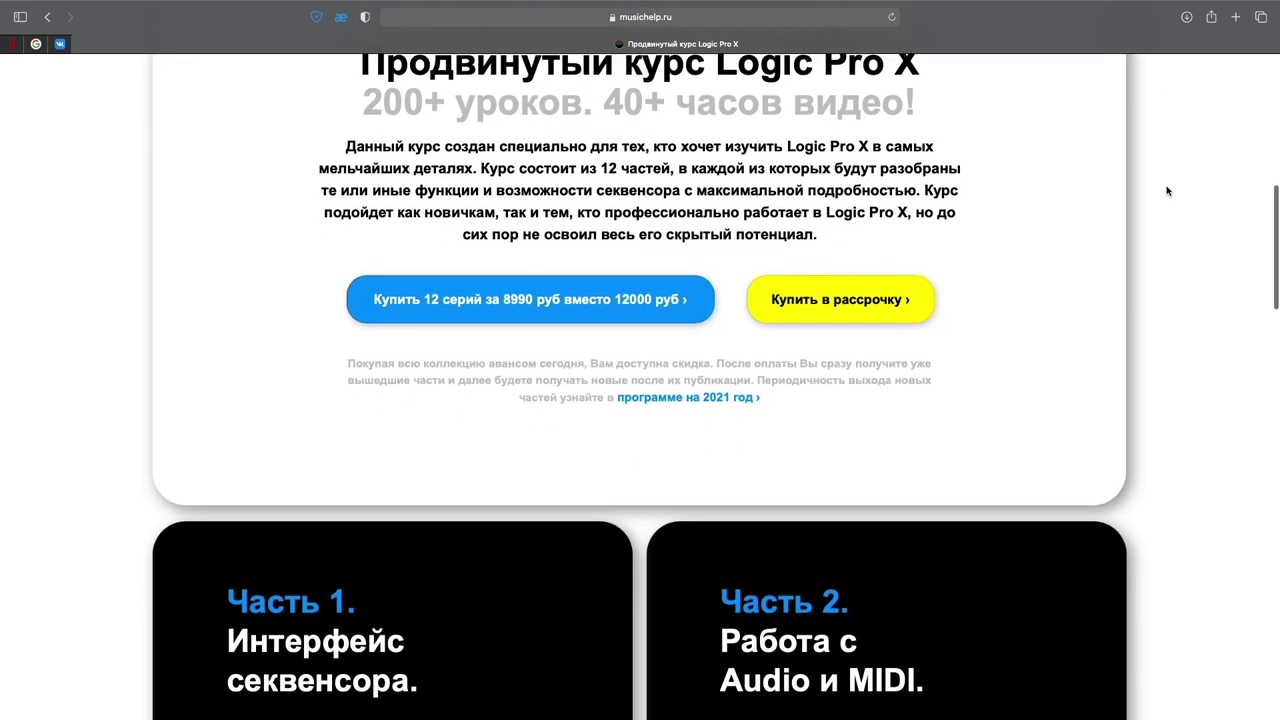
scroll(1167, 191, down, 6)
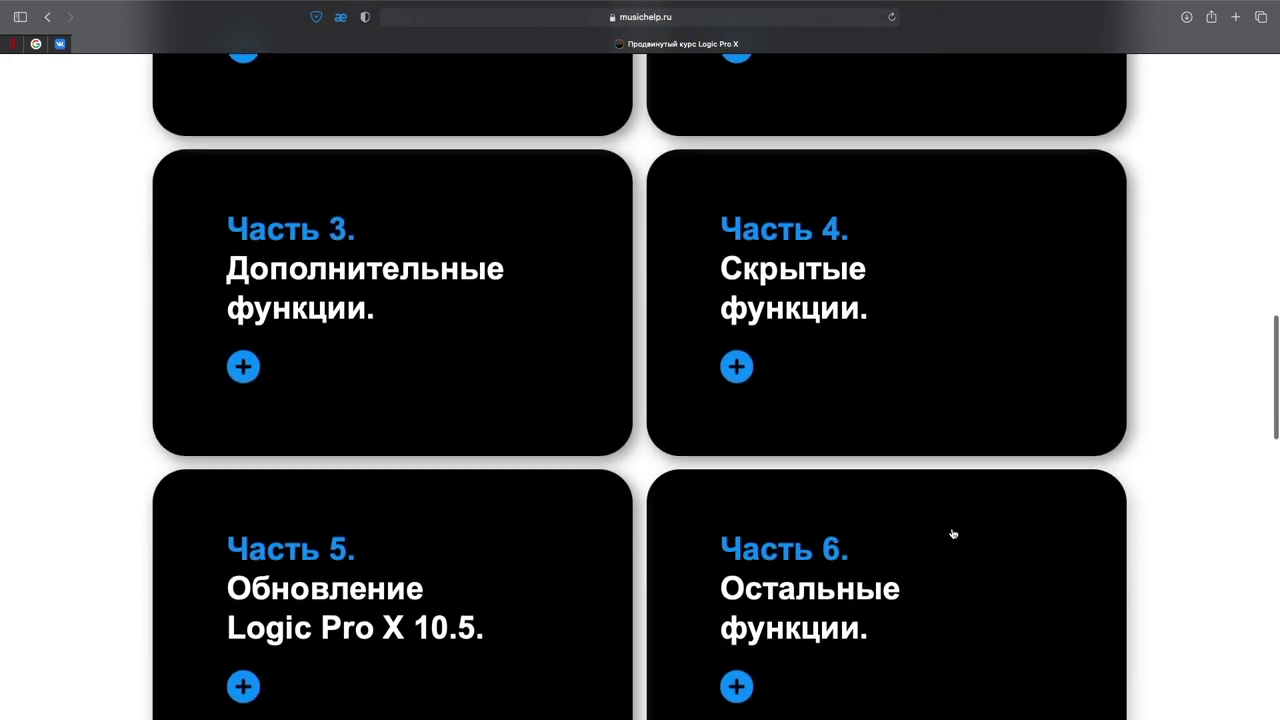
Open the Part 6 page of the course and read its description and lesson topics.
click(733, 691)
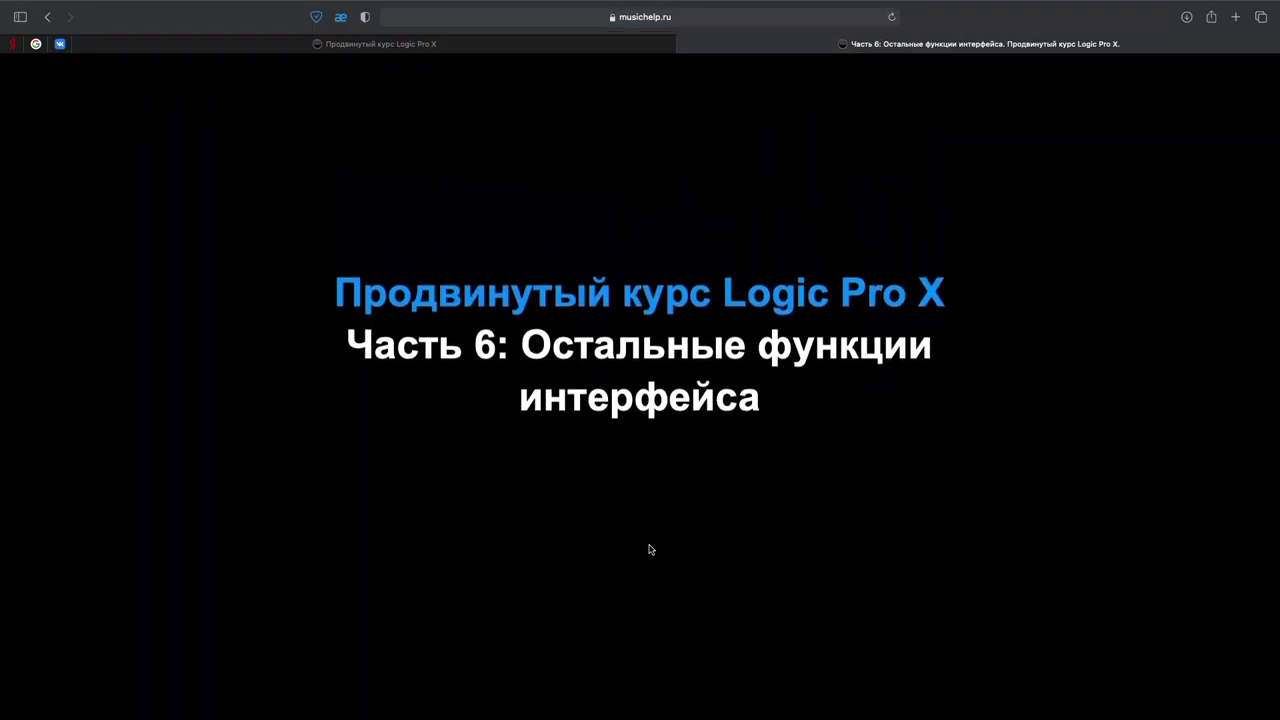
scroll(649, 549, down, 6)
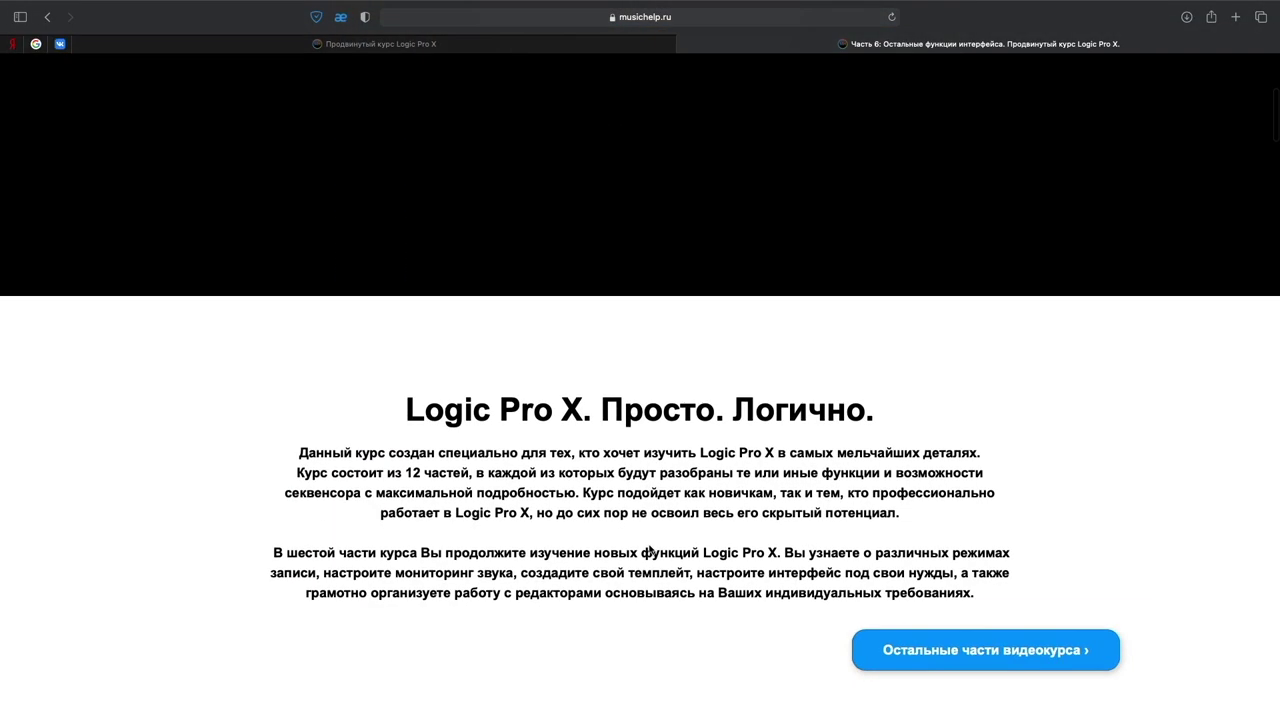
scroll(649, 549, down, 10)
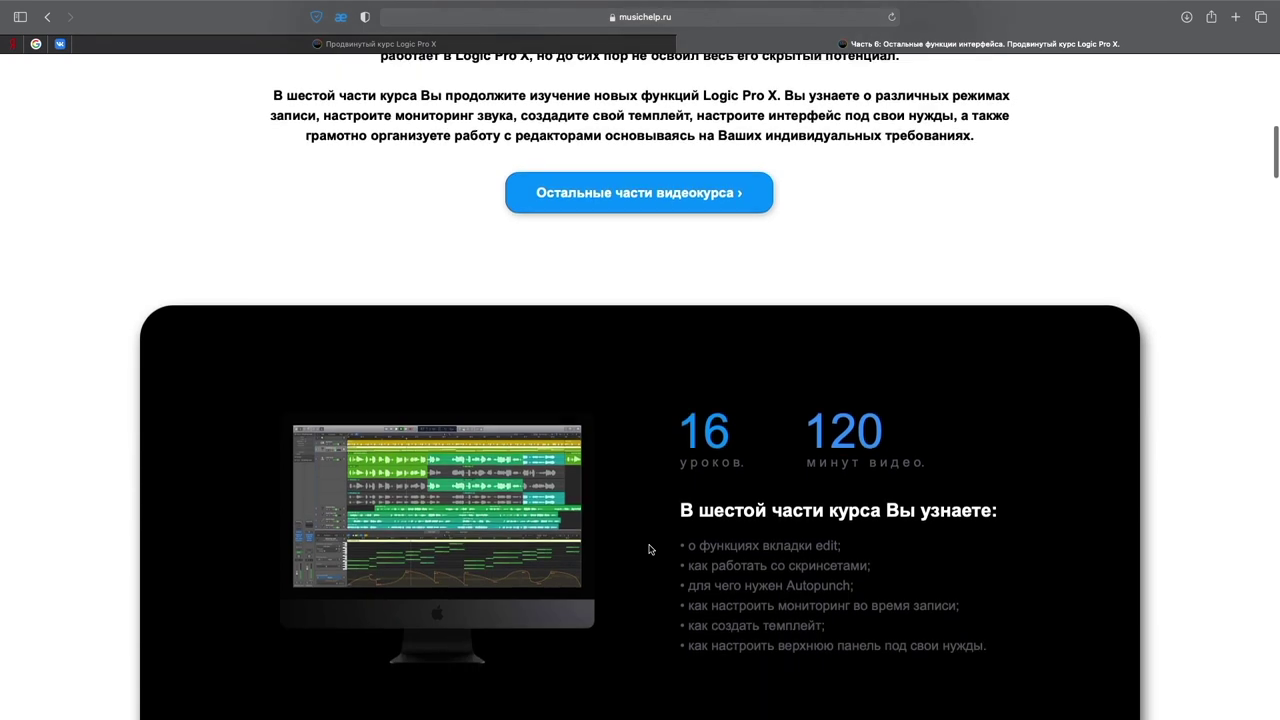
Read through the Part 6 lesson list, learning outcomes and purchase section, and close the course page to return to the Logic project.
scroll(649, 549, down, 10)
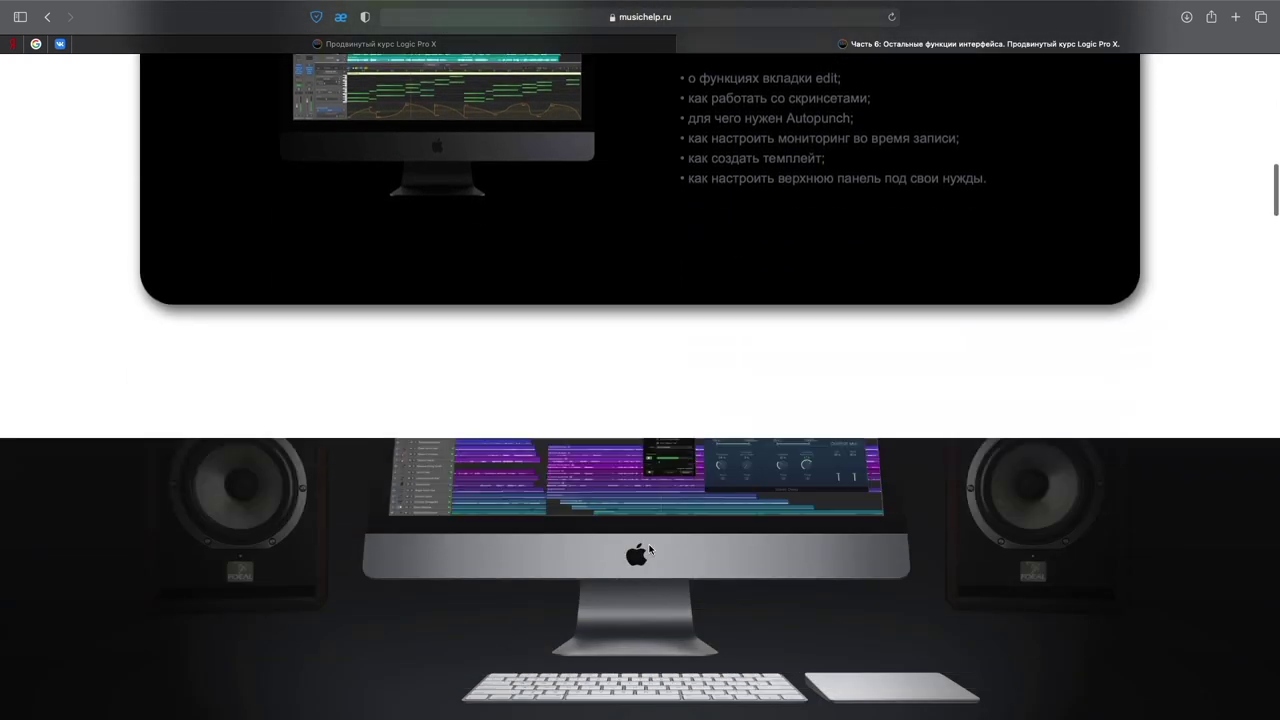
scroll(649, 549, down, 10)
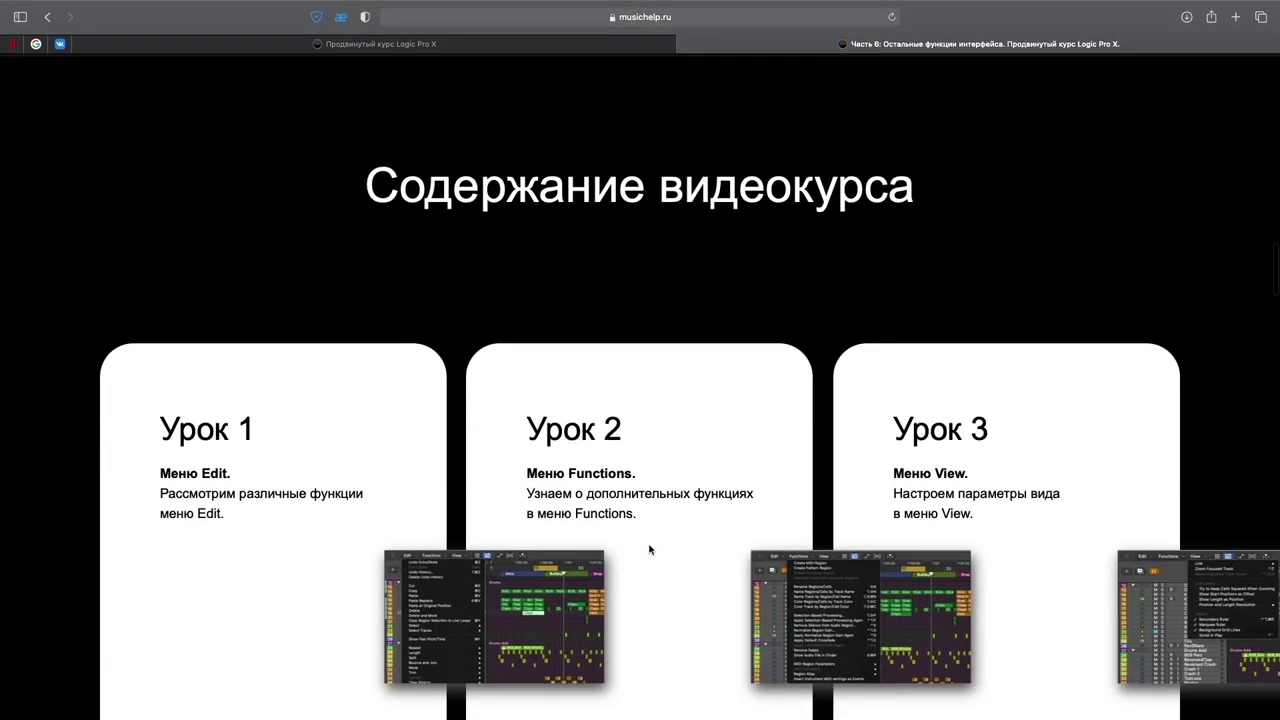
scroll(649, 549, down, 10)
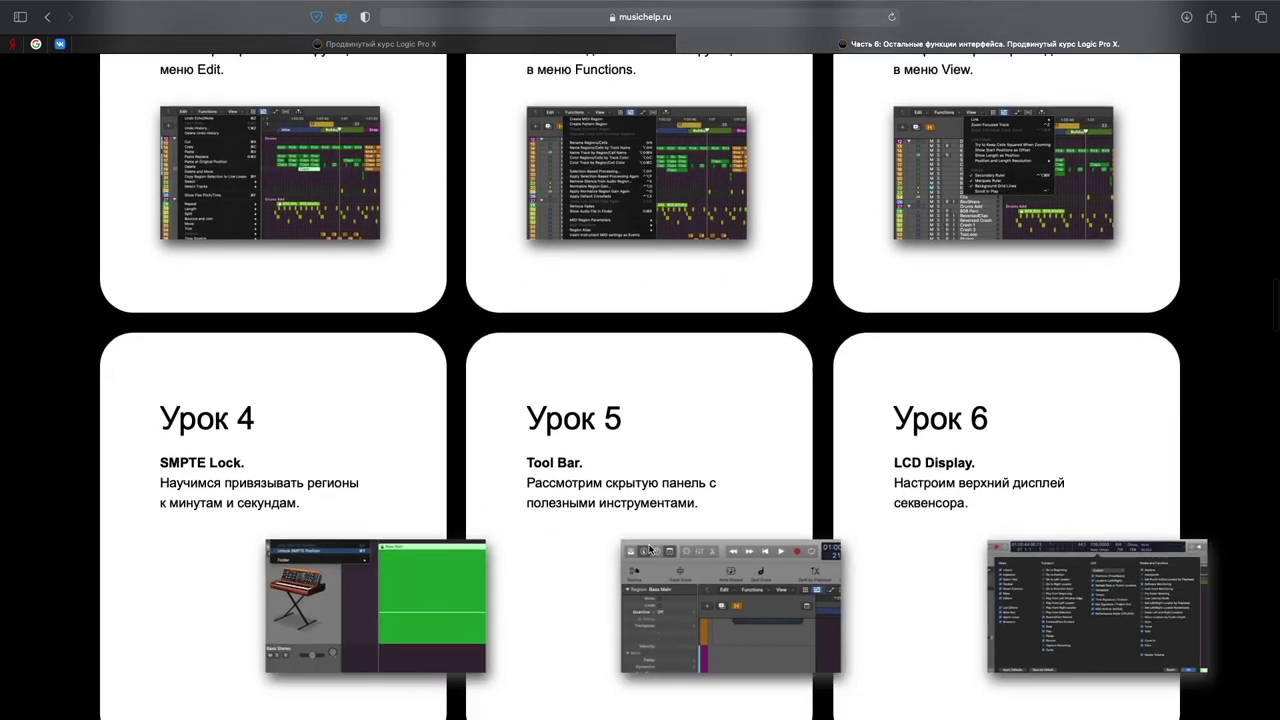
scroll(649, 549, down, 8)
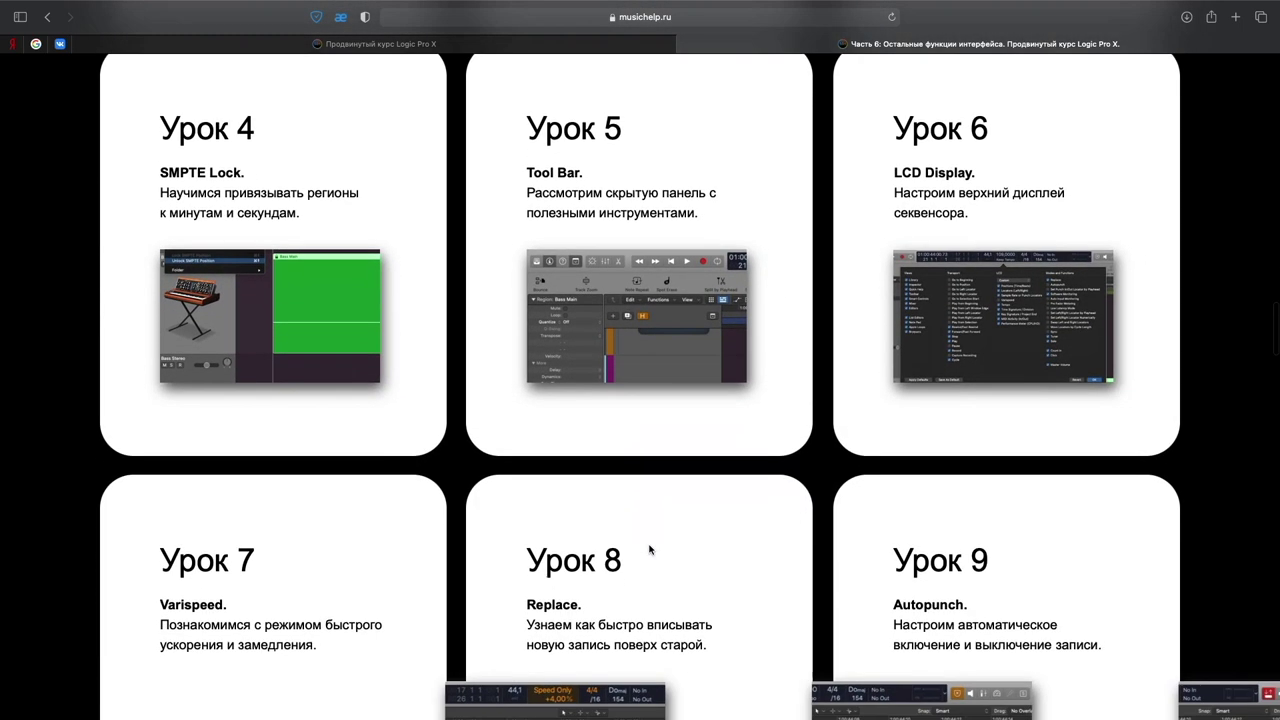
scroll(649, 549, down, 8)
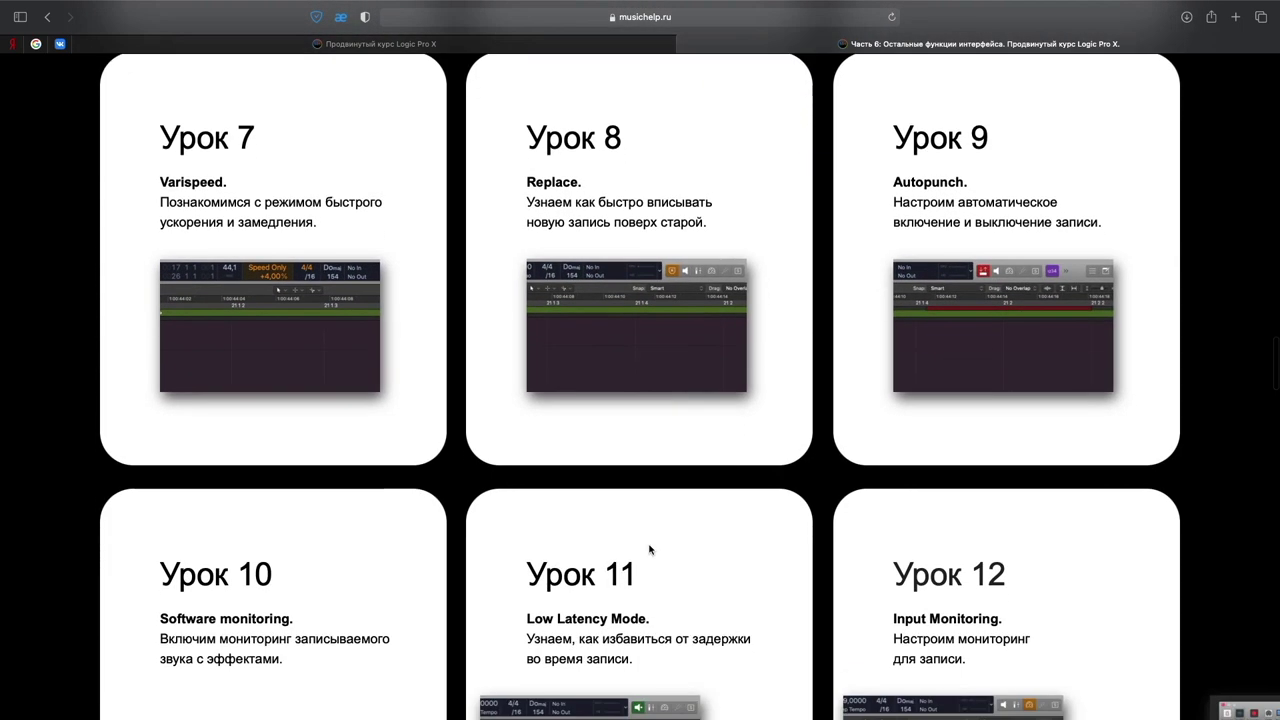
scroll(649, 548, down, 9)
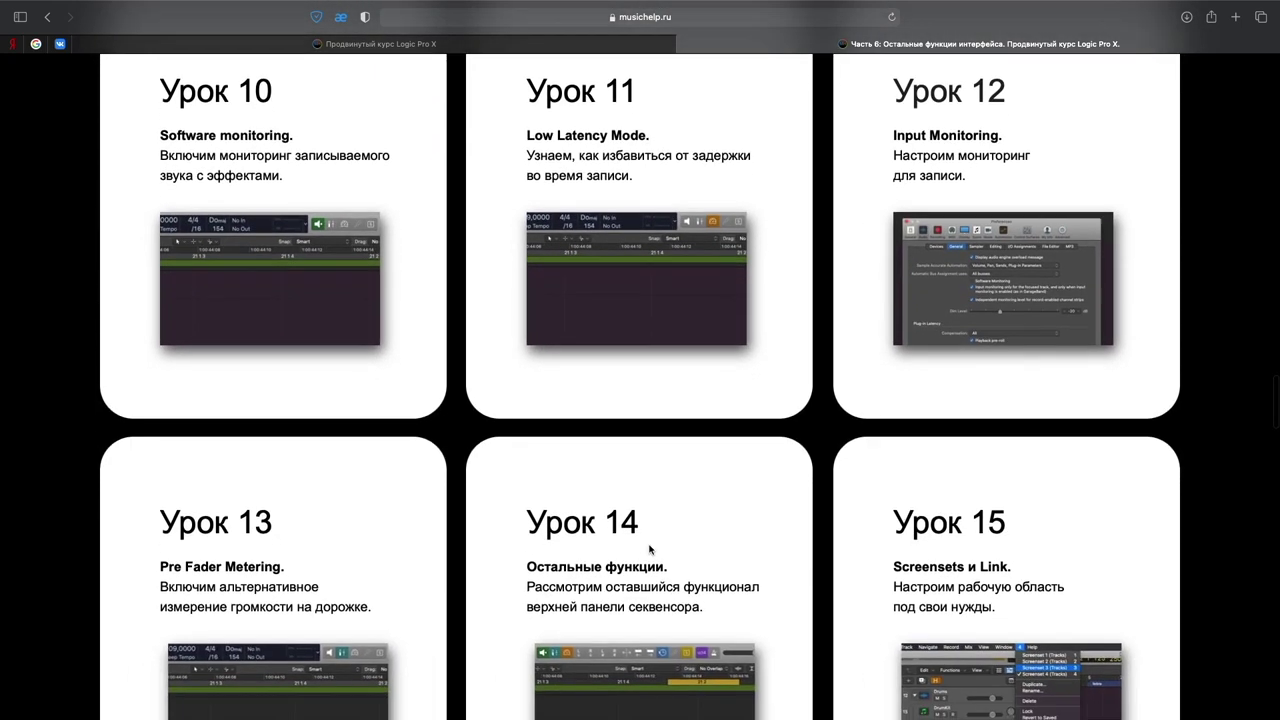
scroll(650, 548, down, 10)
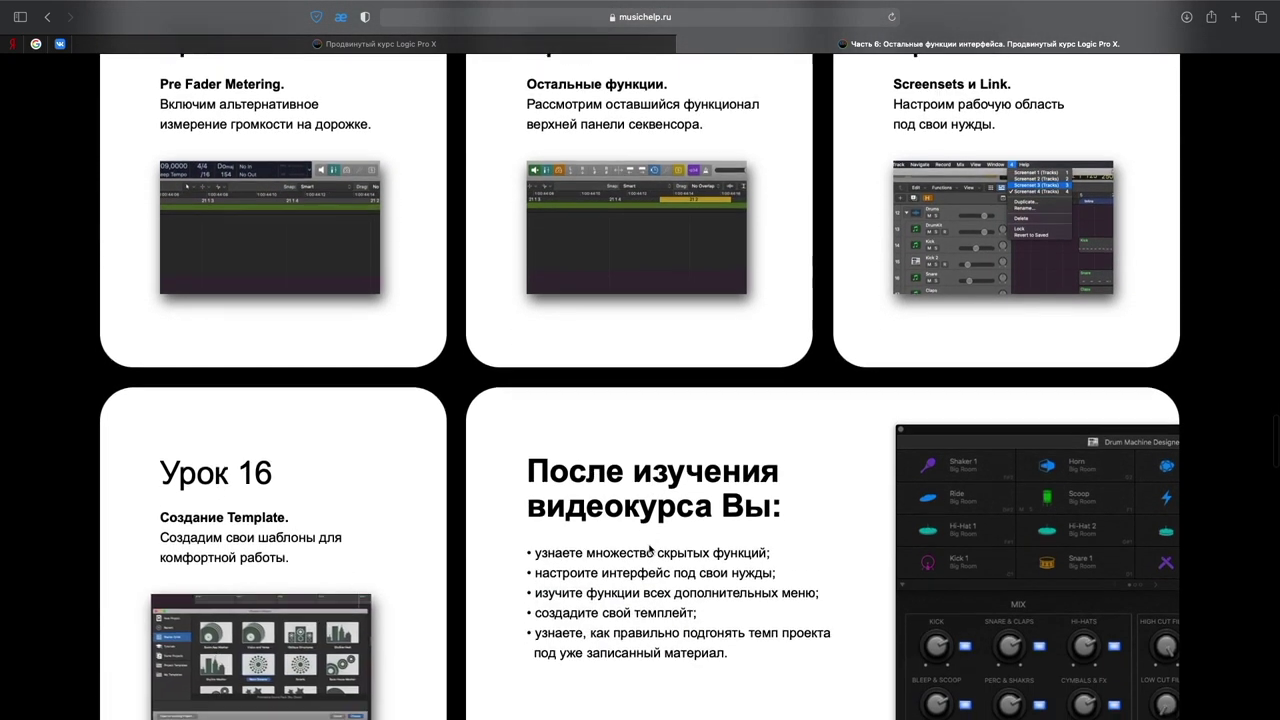
scroll(649, 549, down, 11)
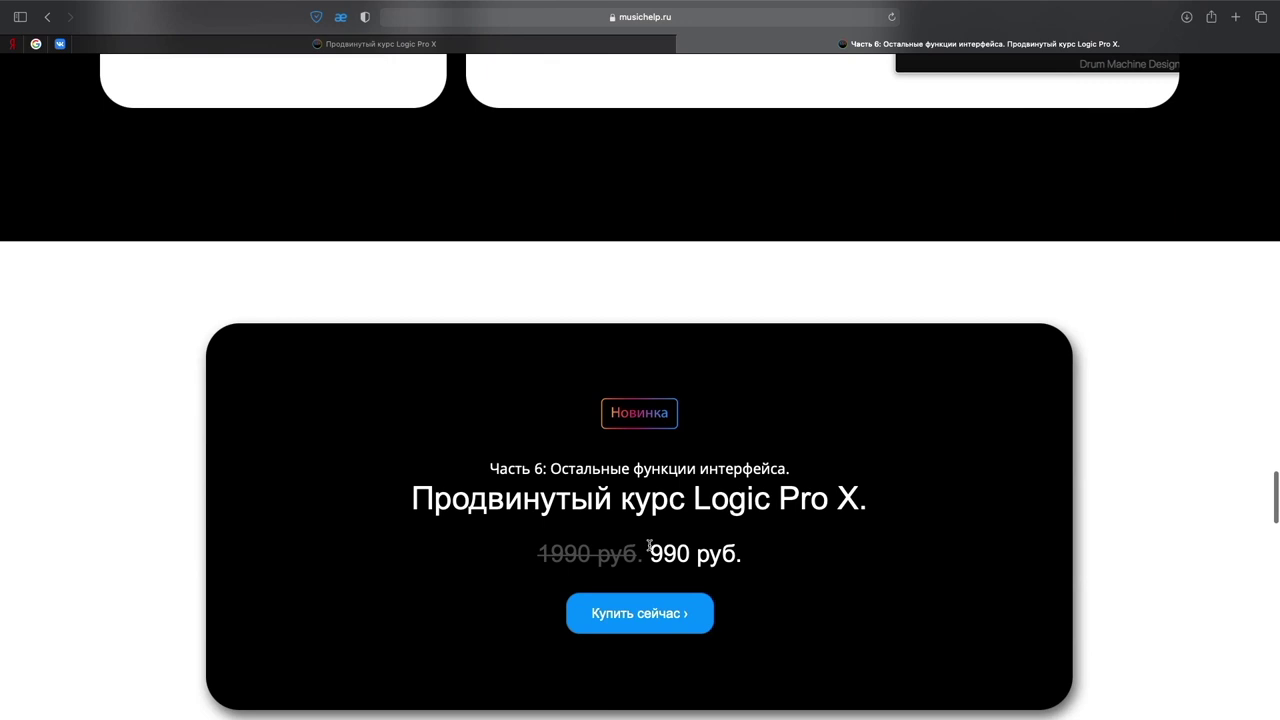
key(super+w)
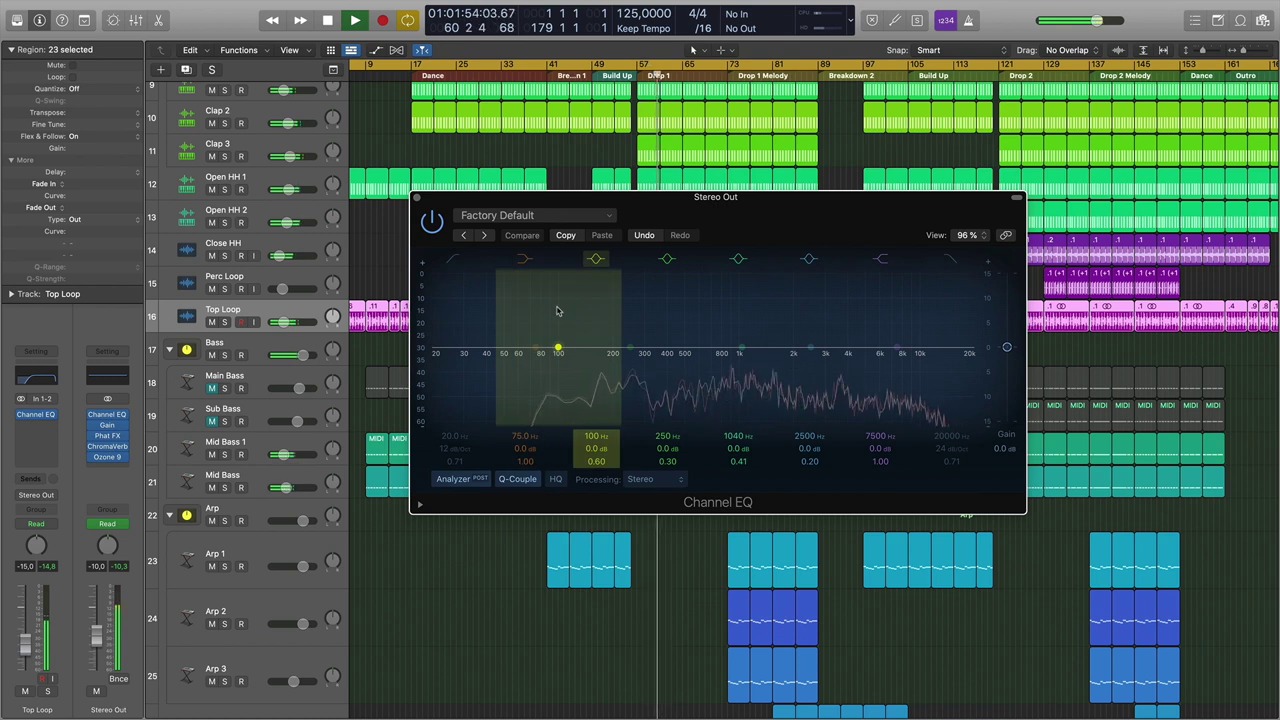
Unmute the Sub Bass and Kick tracks, play Drop 1 with the Stereo Out Channel EQ in view, and close the EQ.
key(space)
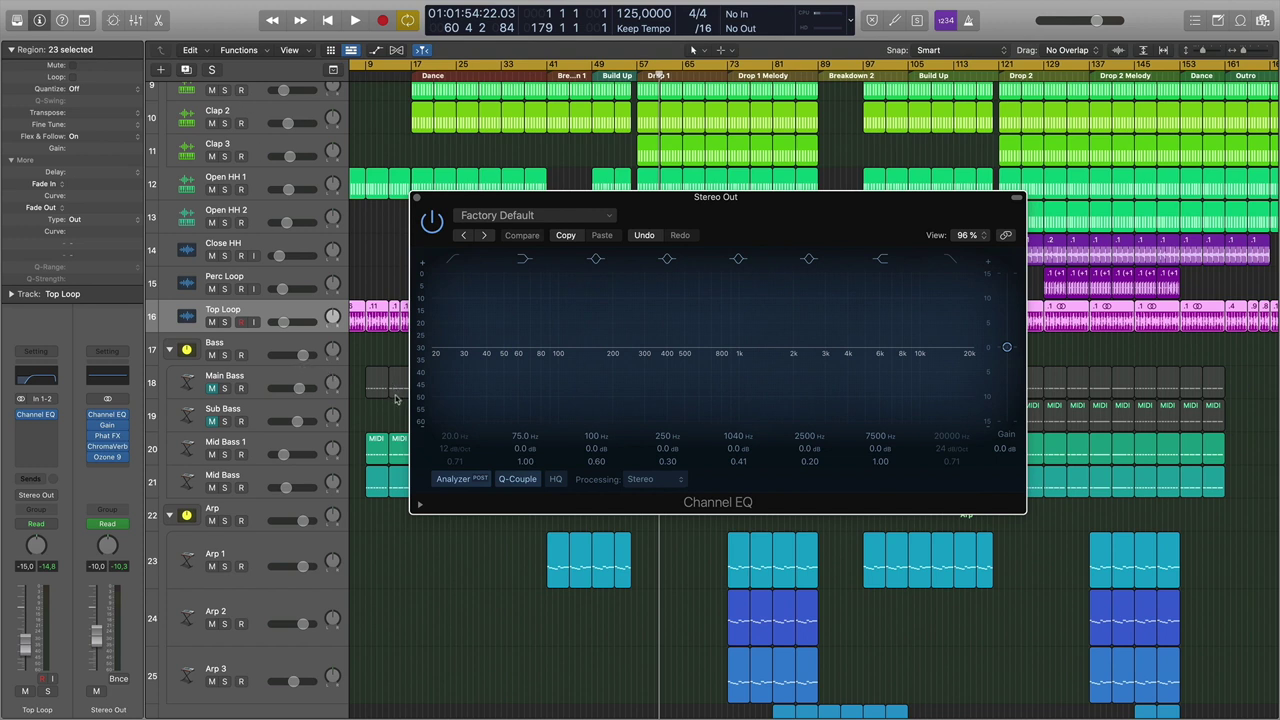
click(211, 421)
scroll(320, 380, up, 5)
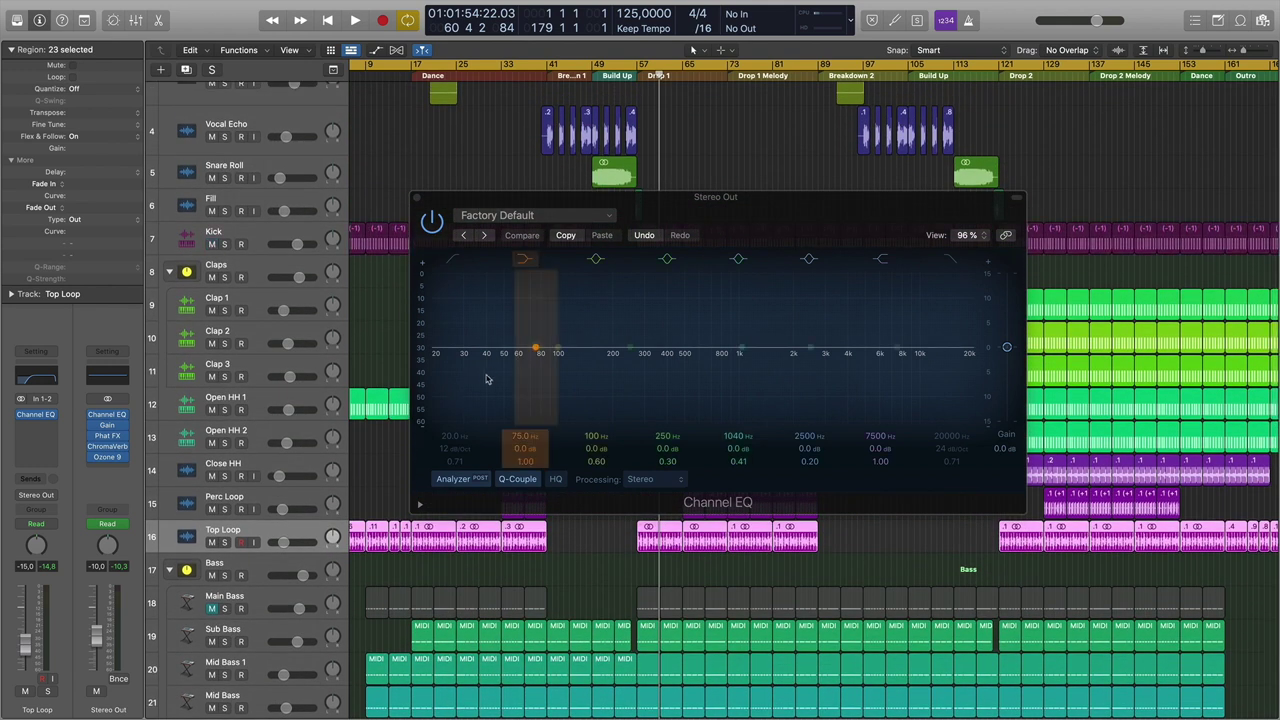
key(space)
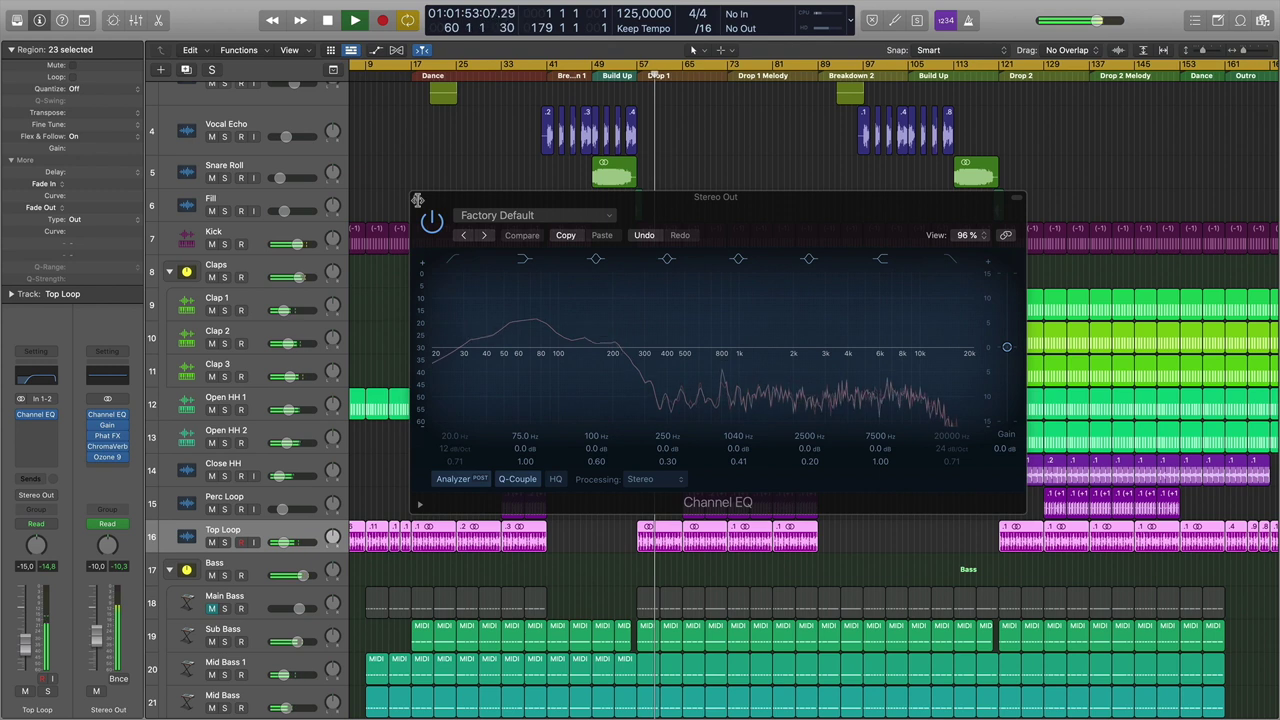
key(space)
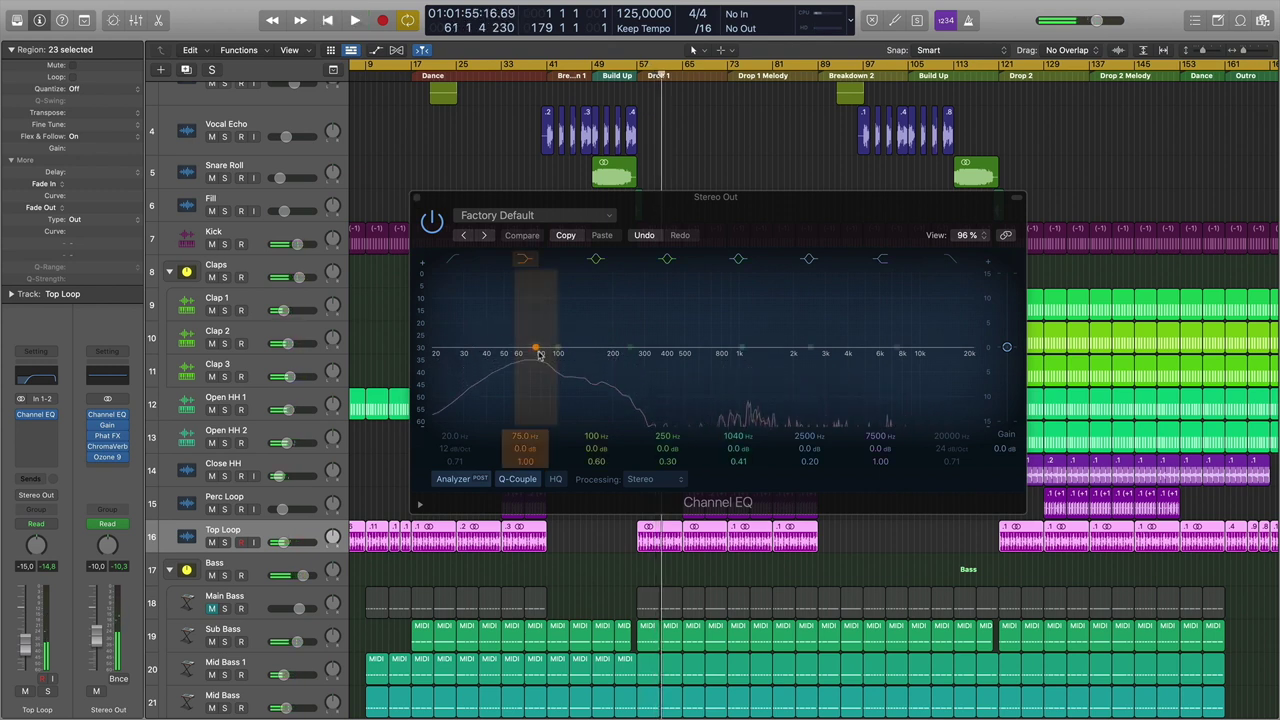
click(418, 200)
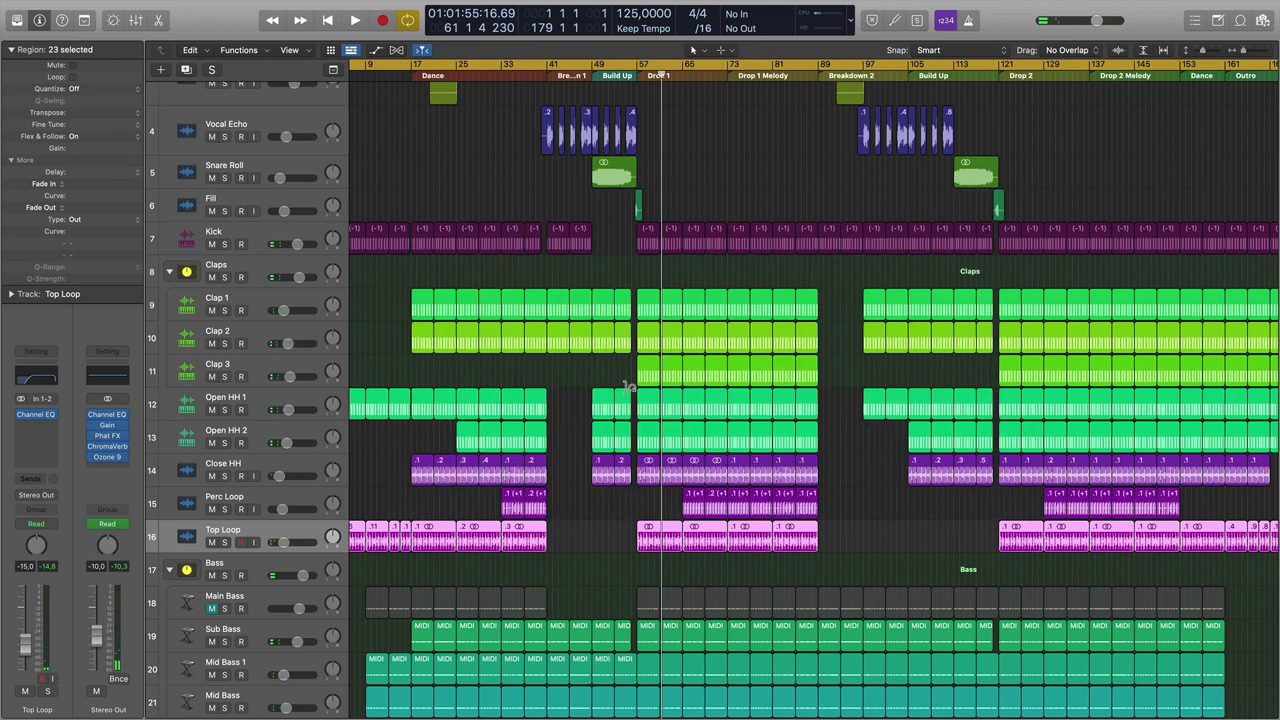
Listen to only the Sub Bass and Kick tracks in solo around Drop 1, and turn both solos off.
click(224, 642)
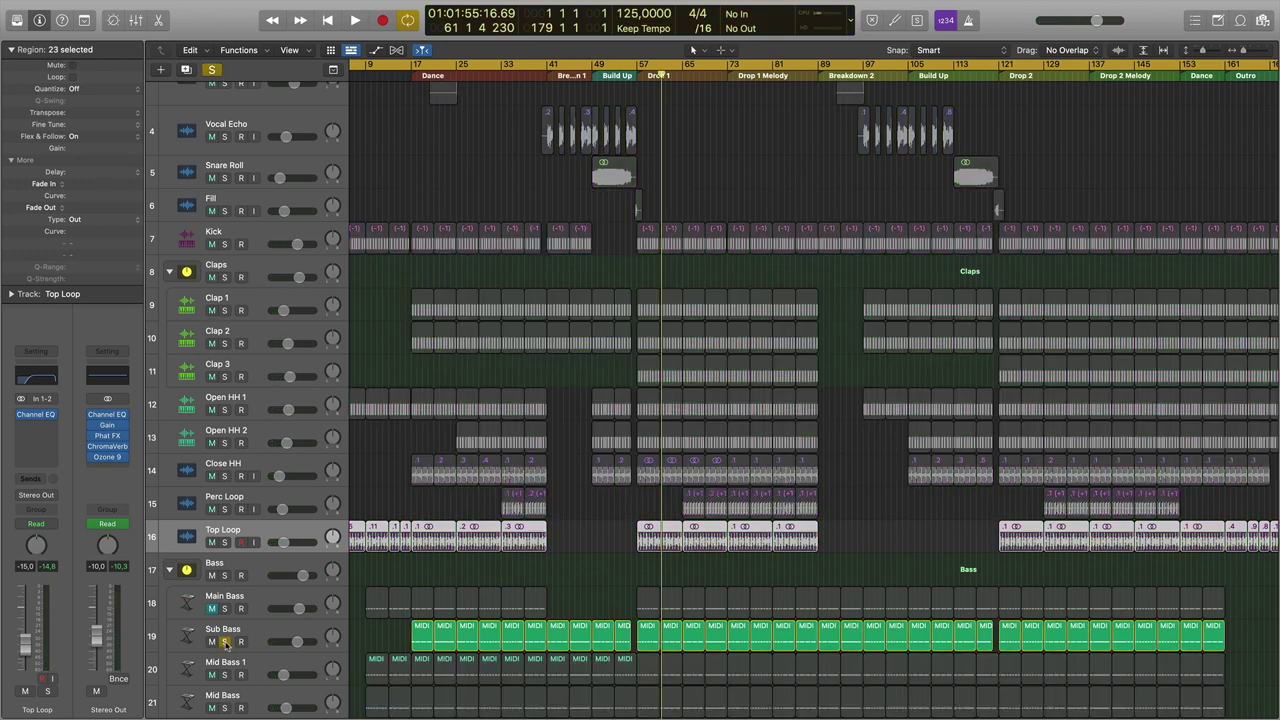
click(225, 245)
scroll(655, 481, down, 2)
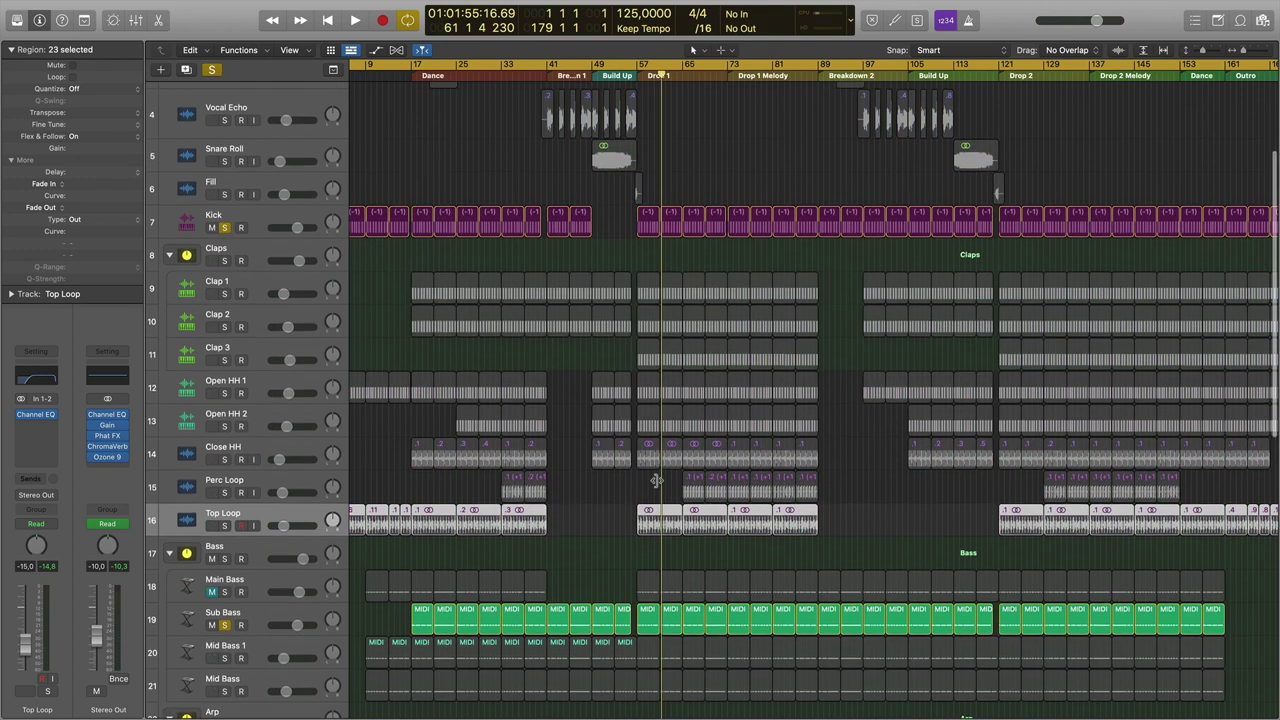
key(space)
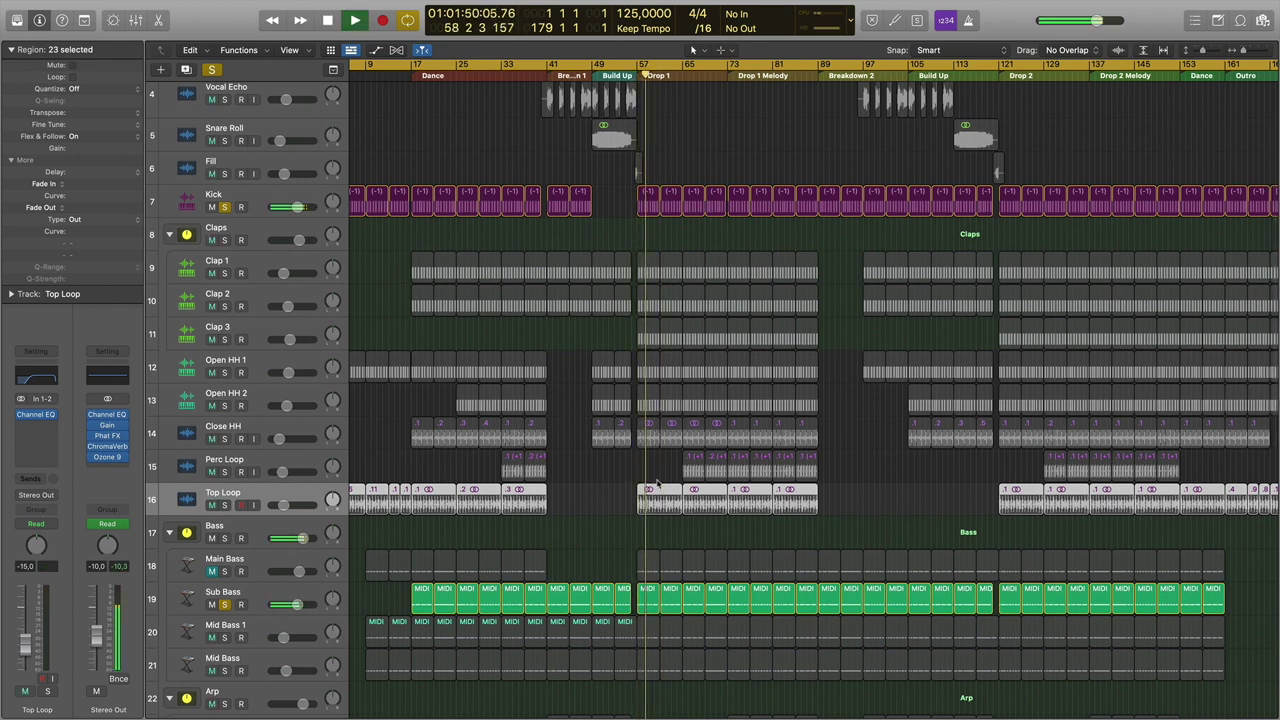
key(space)
click(224, 604)
click(224, 207)
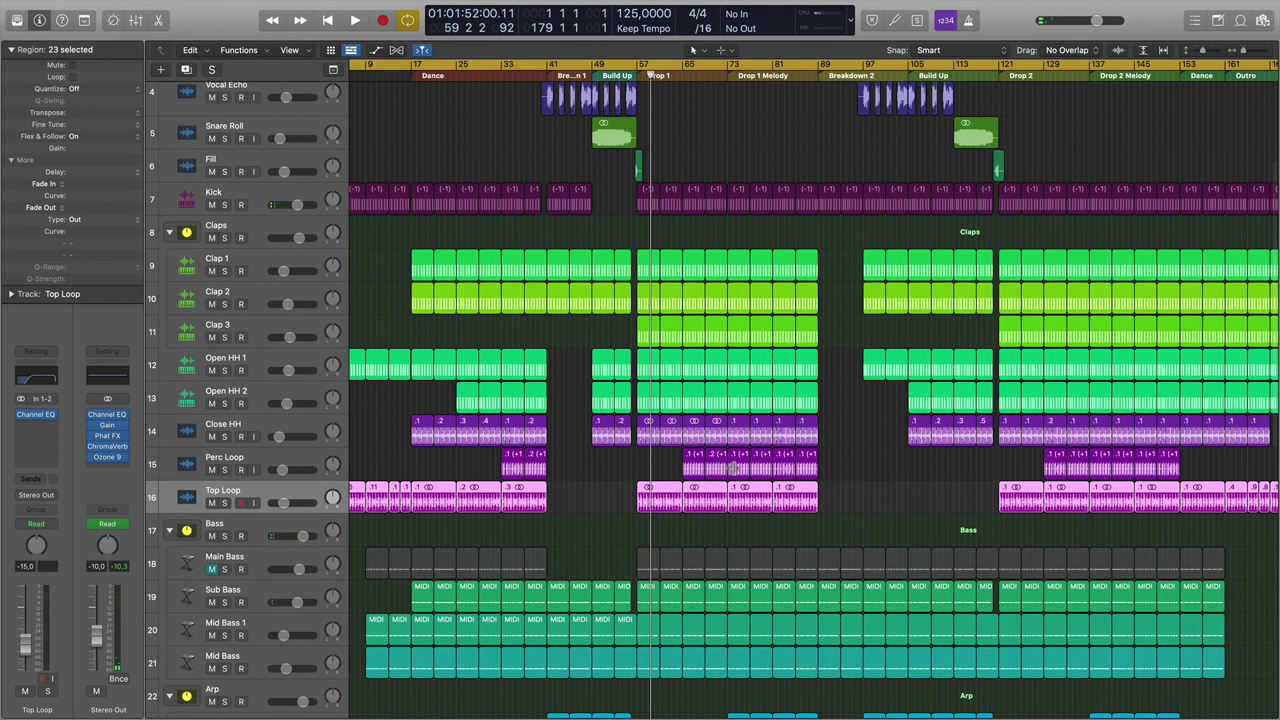
Place the playhead at bar 73, the start of Drop 1 Melody, and solo the Arp track stack.
scroll(732, 466, down, 10)
scroll(738, 462, down, 1)
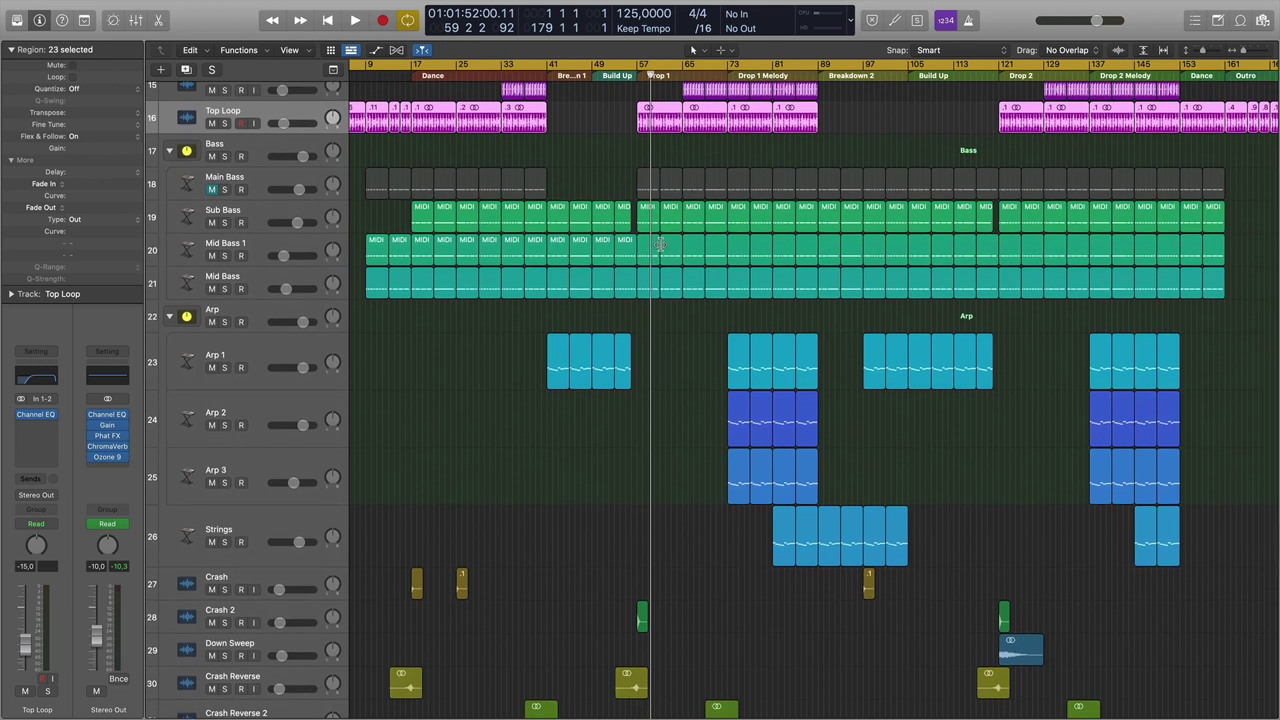
click(734, 80)
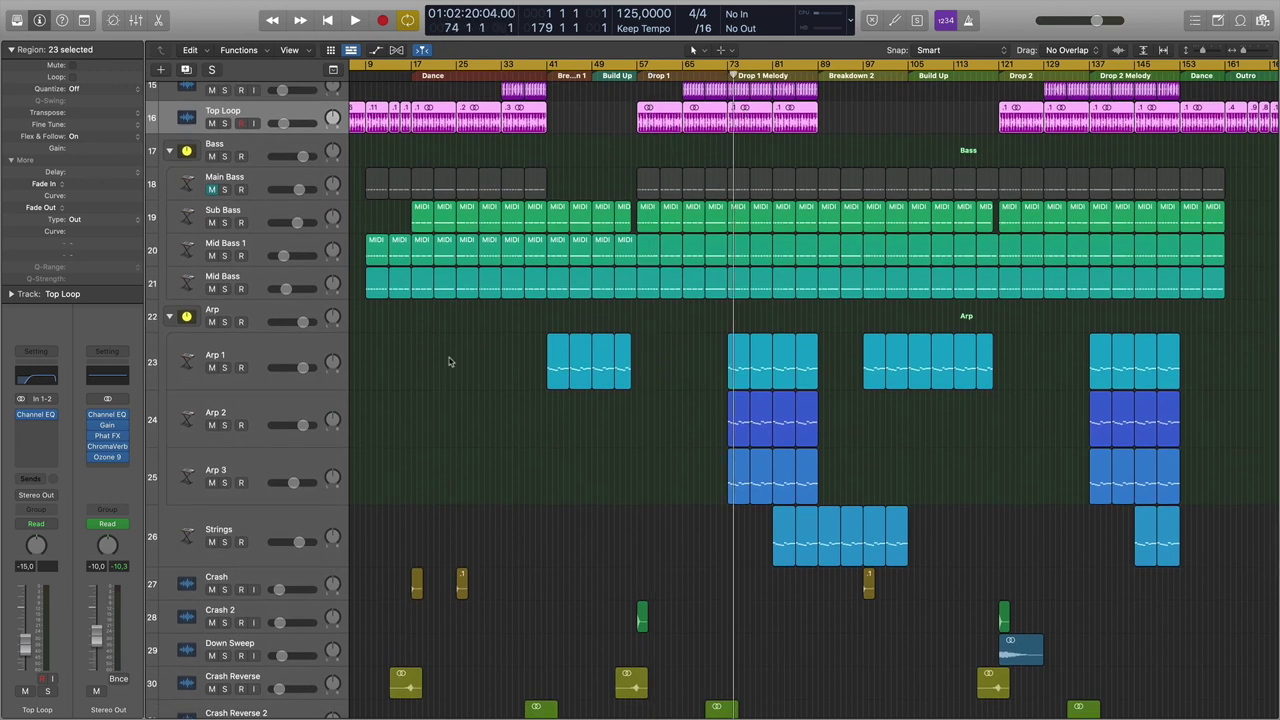
drag(733, 69, 727, 75)
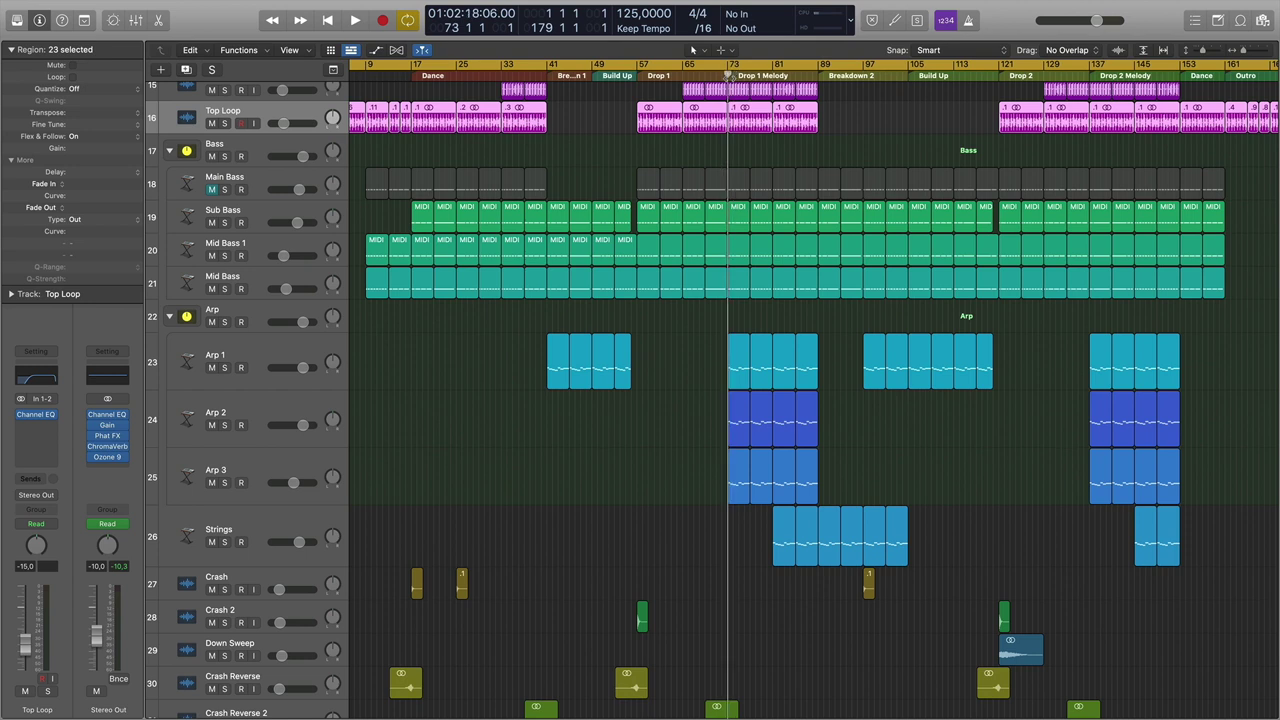
click(241, 321)
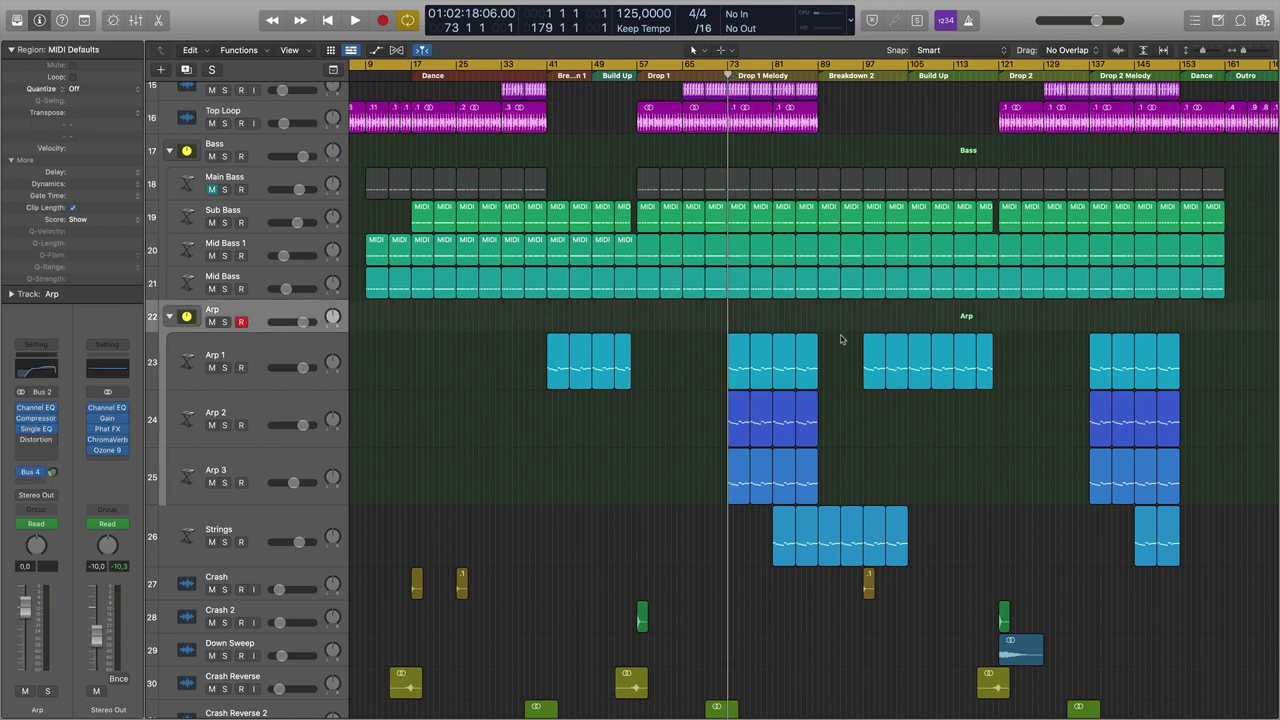
click(225, 321)
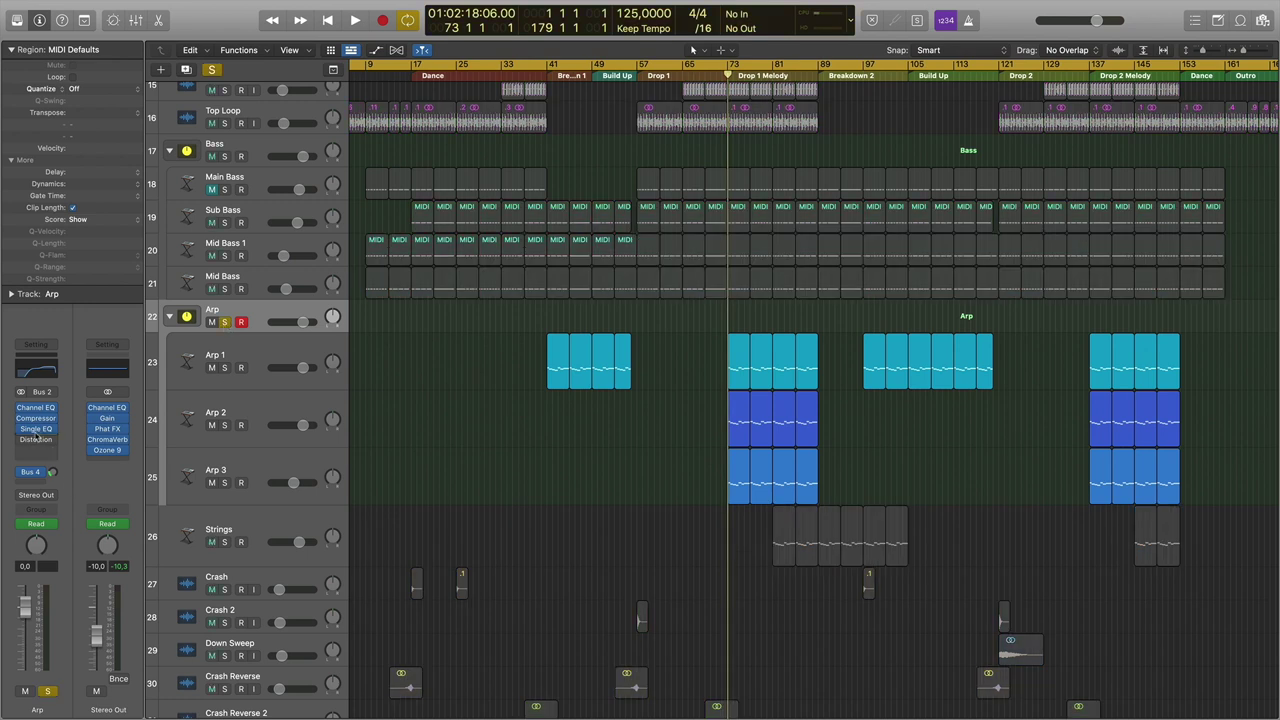
Play the soloed Arp stack while viewing its spectrum in the Stereo Out Channel EQ, and close the EQ.
click(107, 408)
key(space)
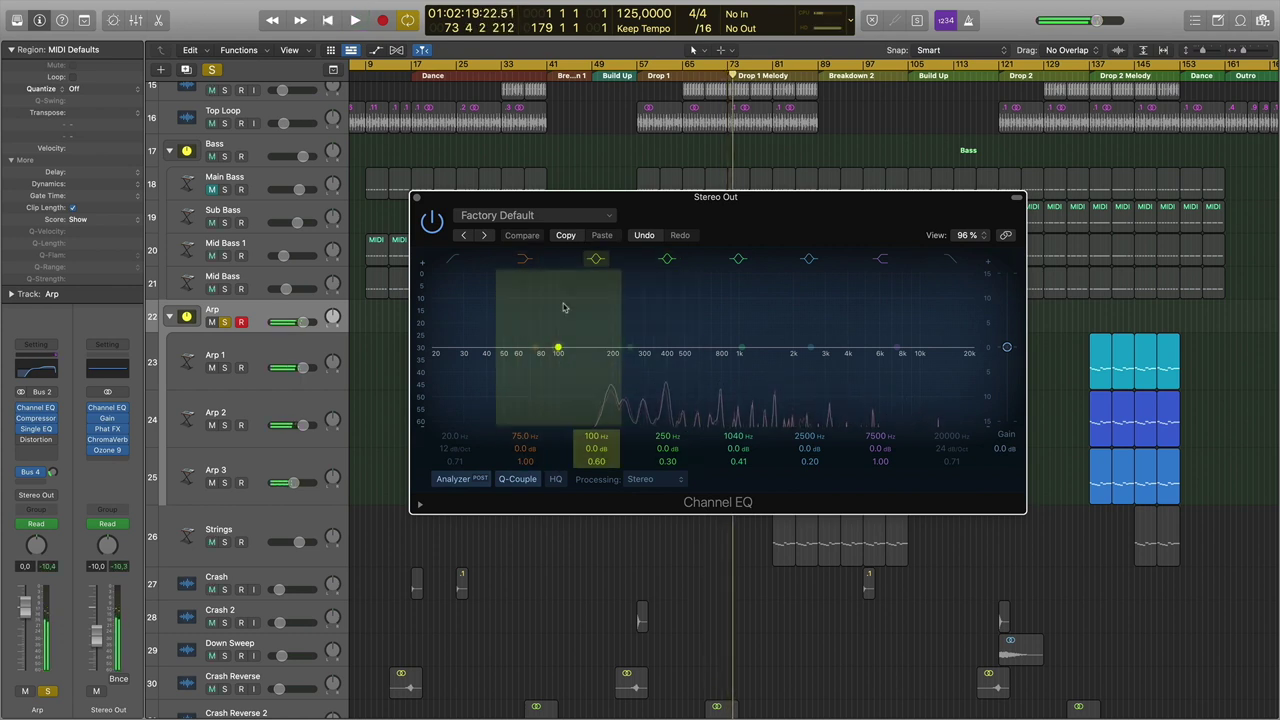
click(418, 197)
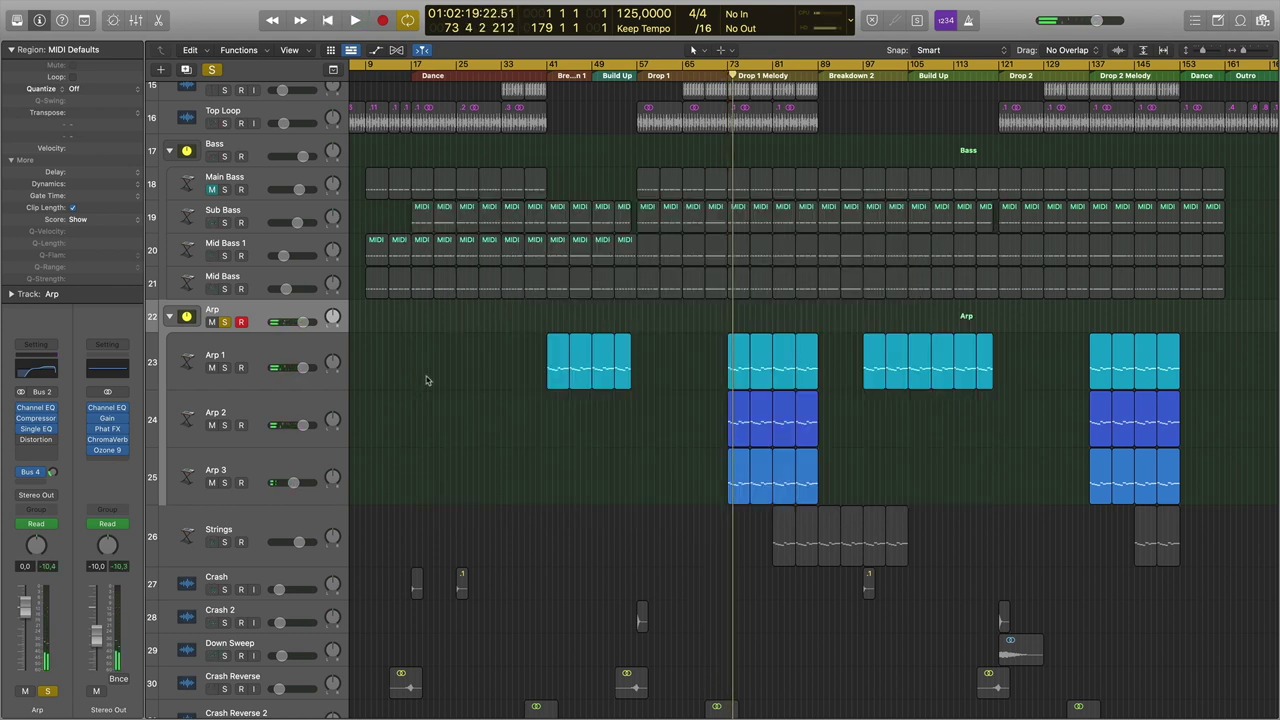
Enable and open the Distortion plug-in on the Arp stack, and view the available Distortion effects without adding one.
click(37, 442)
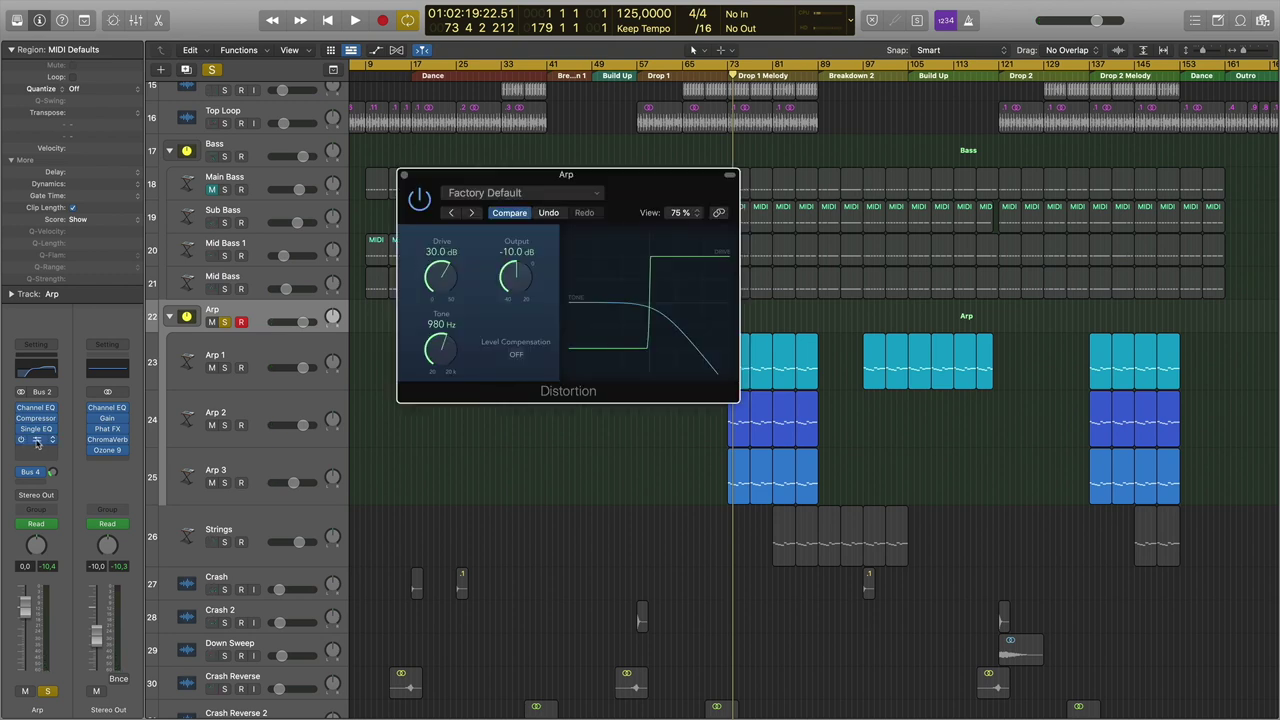
click(50, 452)
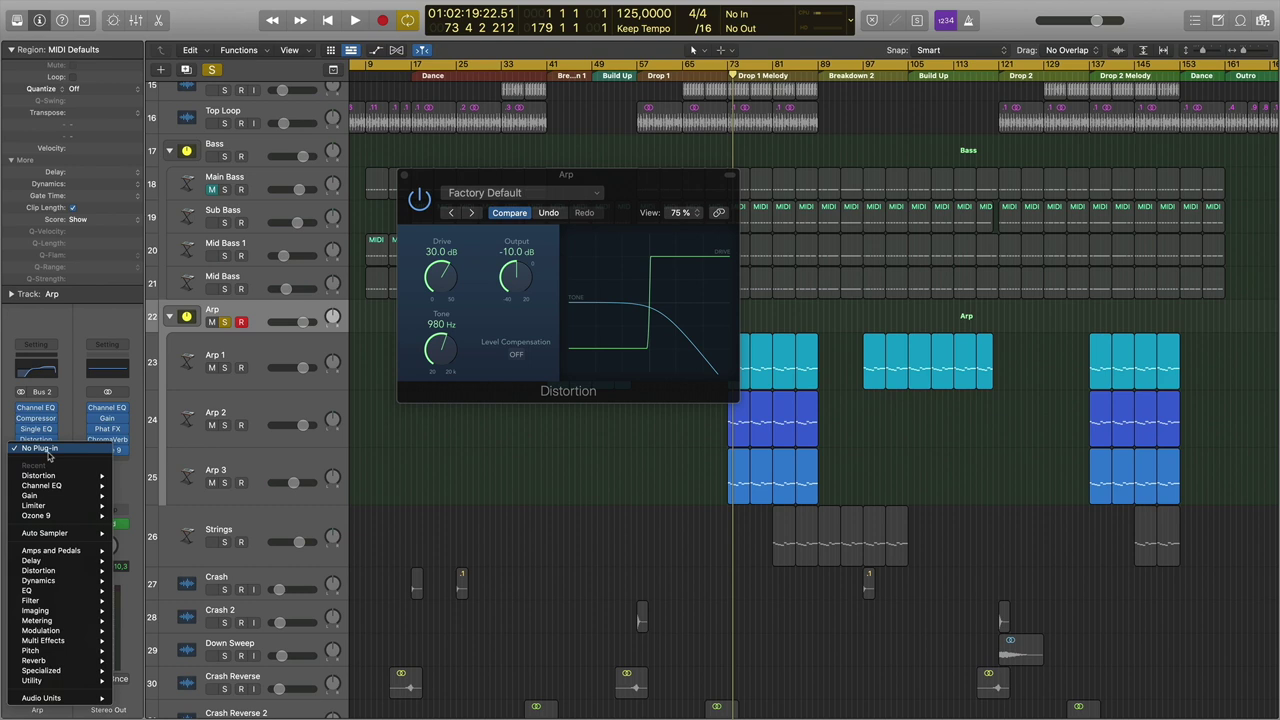
mouse_move(59, 575)
mouse_move(180, 610)
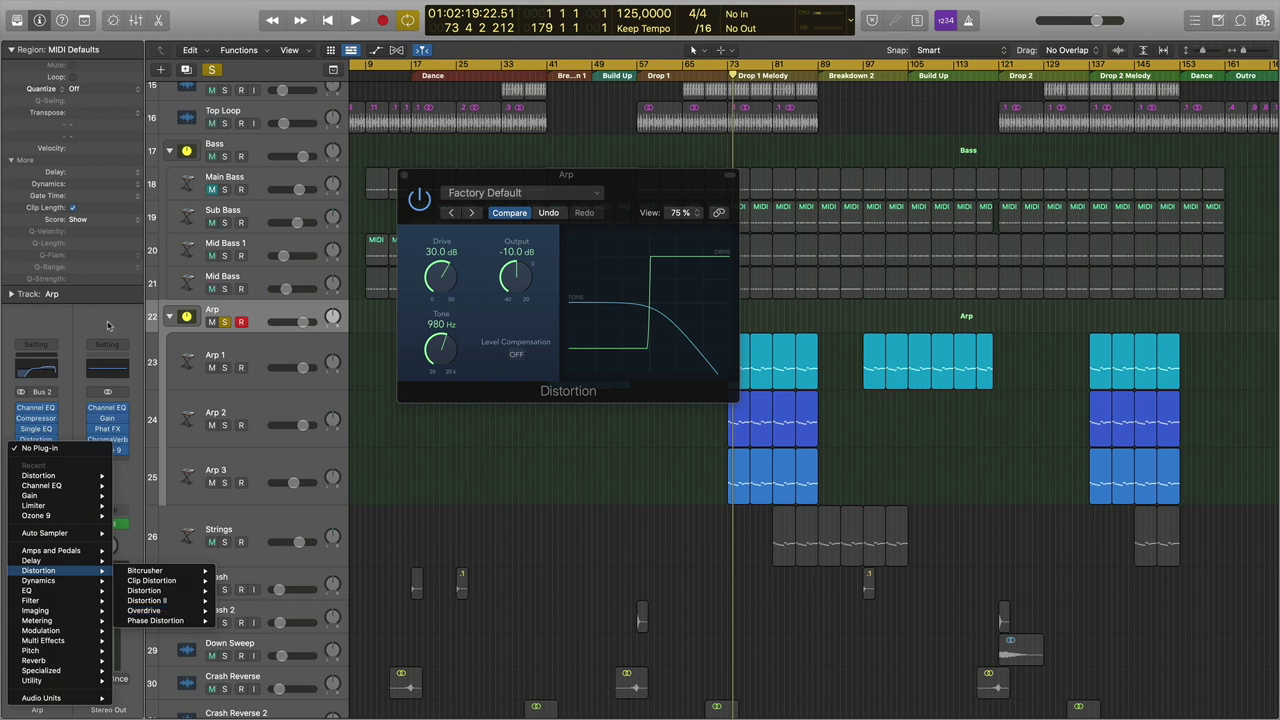
click(109, 326)
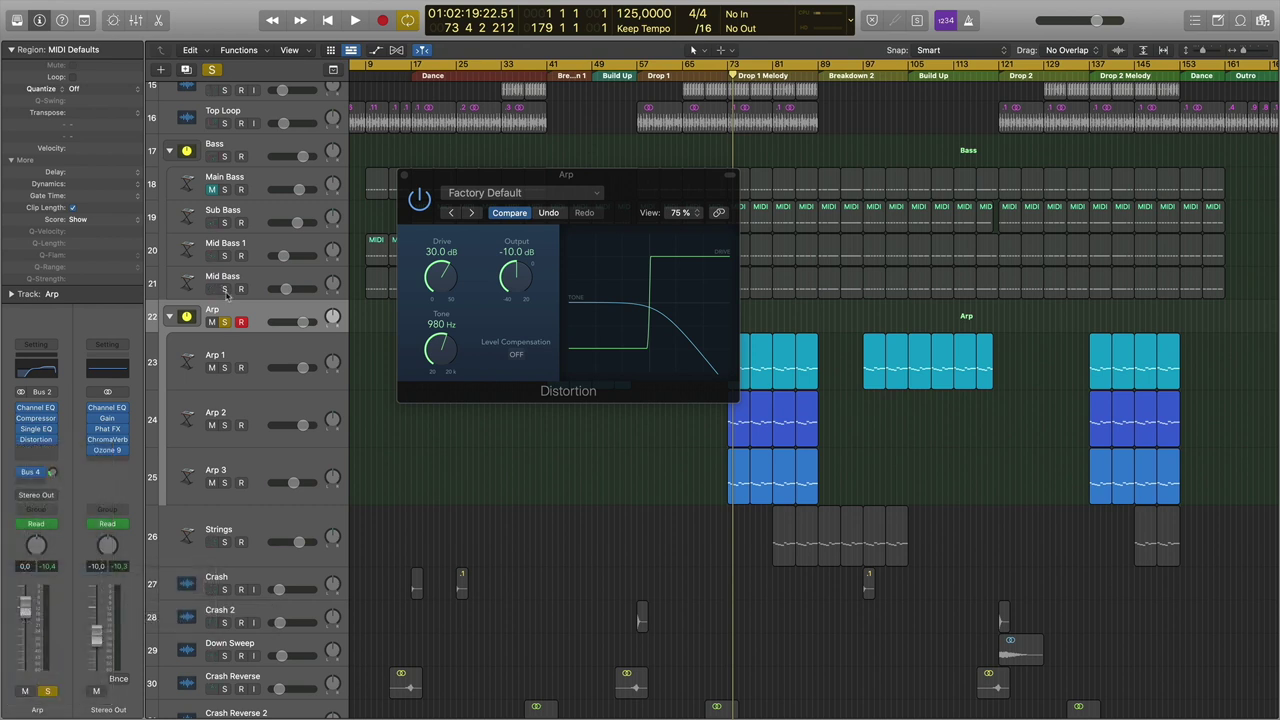
drag(535, 177, 534, 180)
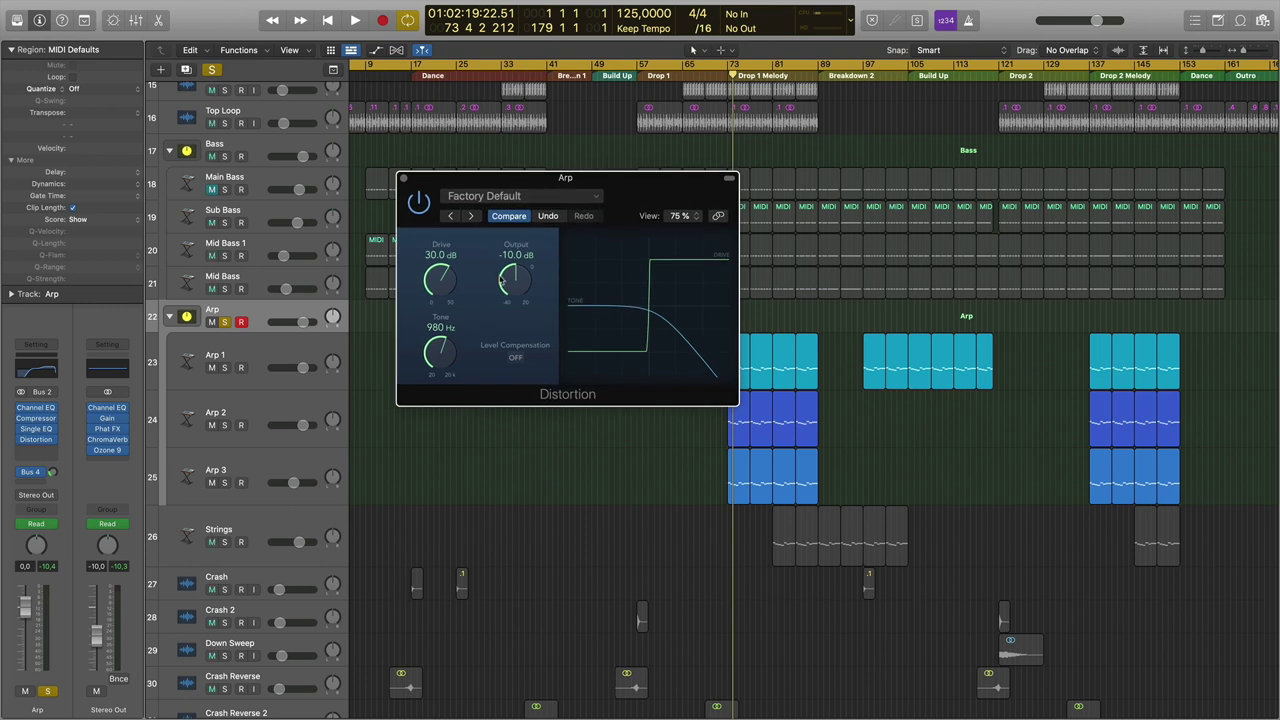
Play the distorted Arp stack while viewing the Stereo Out Channel EQ, and open the Arp stack's own Channel EQ.
key(space)
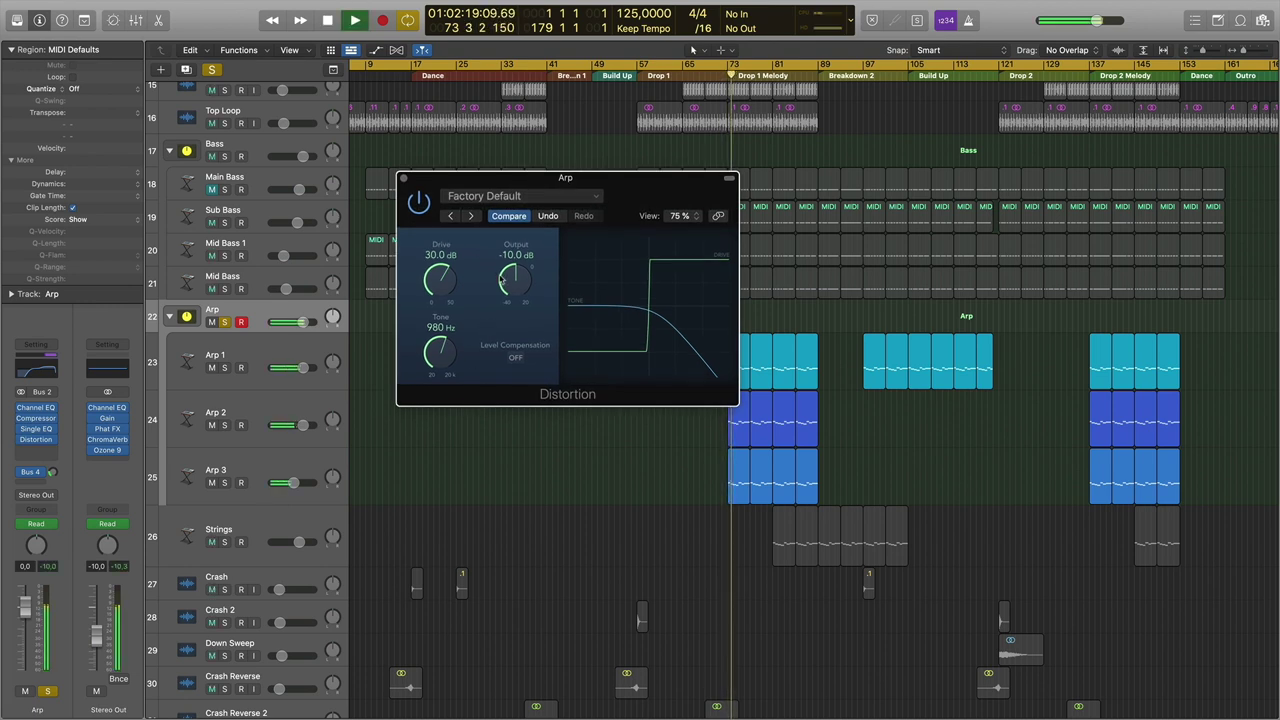
click(107, 408)
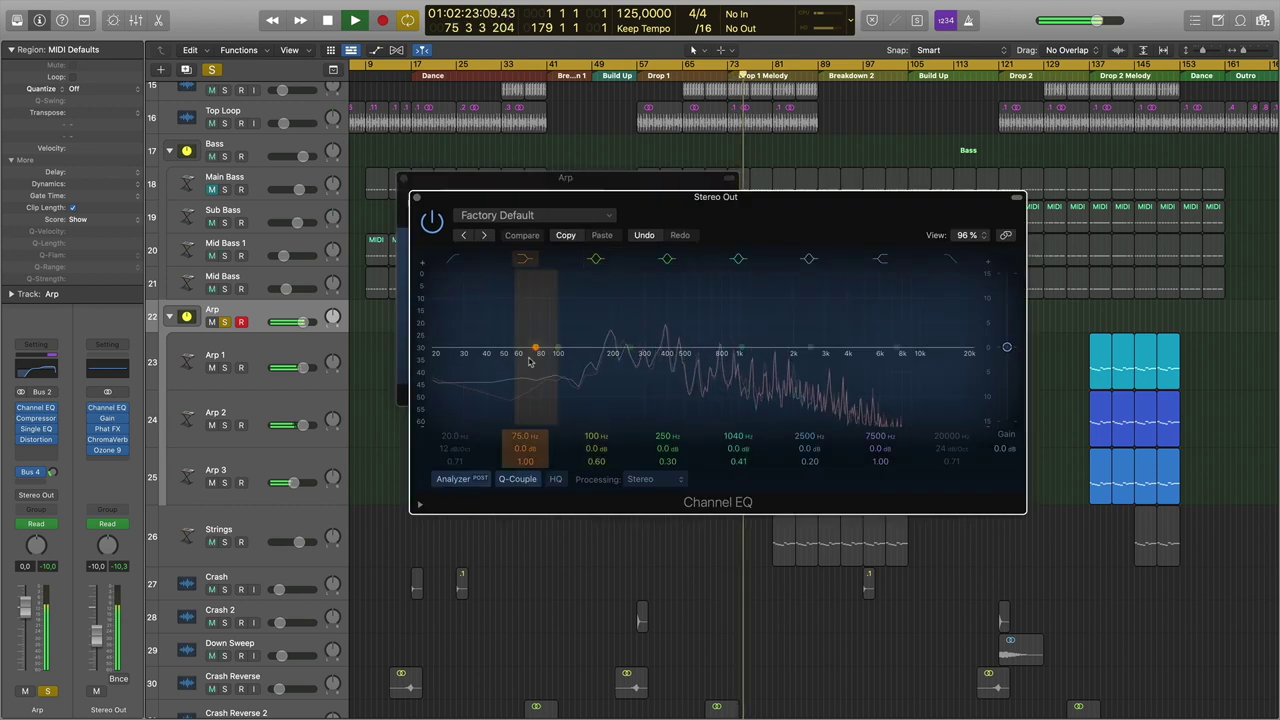
key(space)
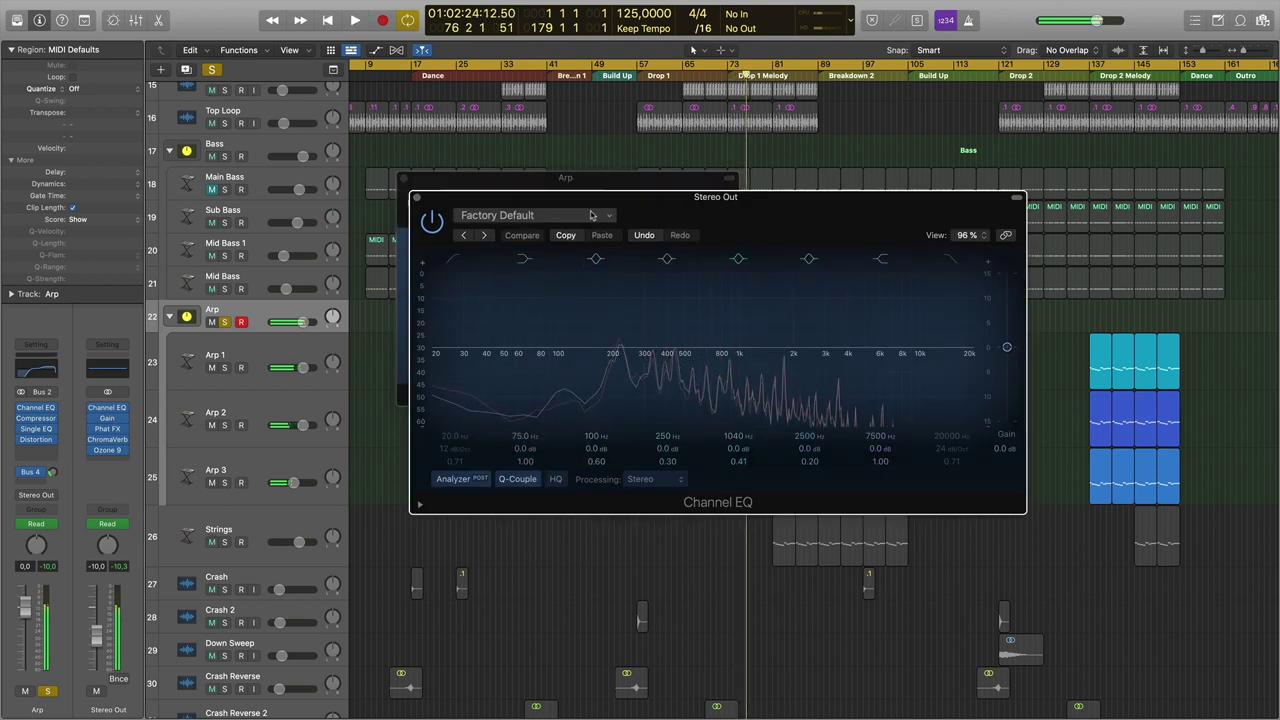
drag(591, 198, 738, 199)
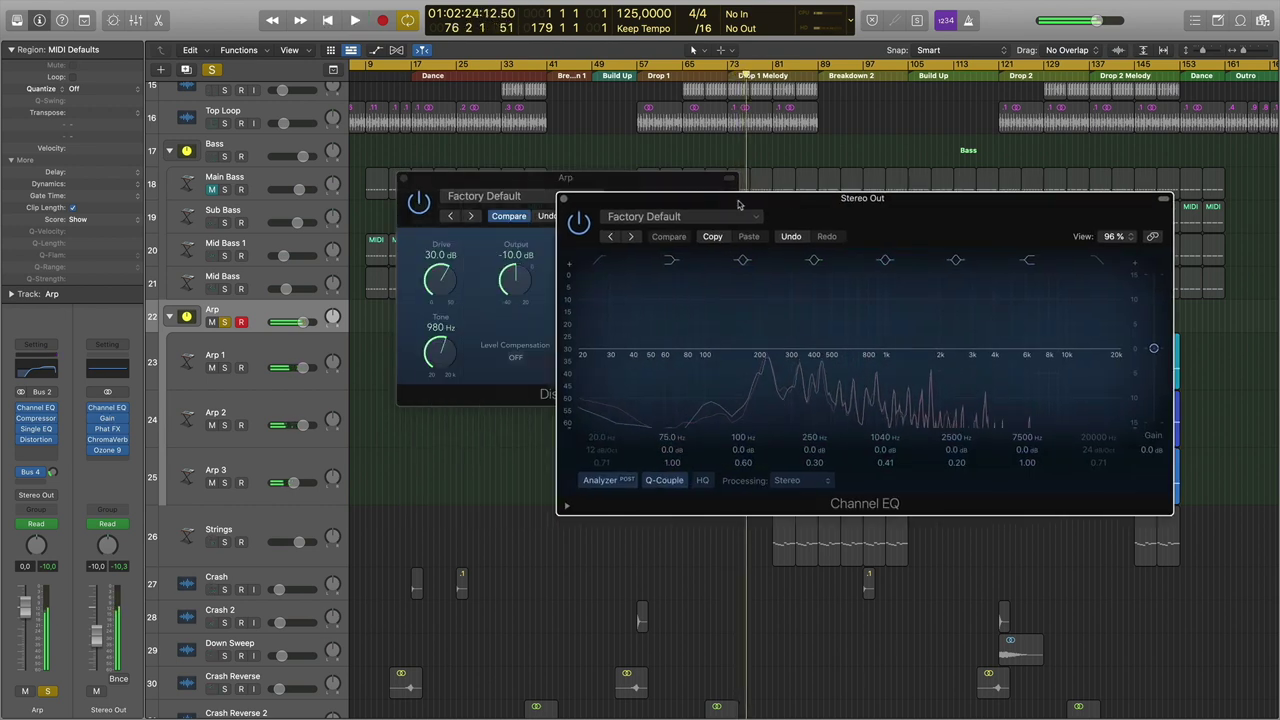
click(37, 408)
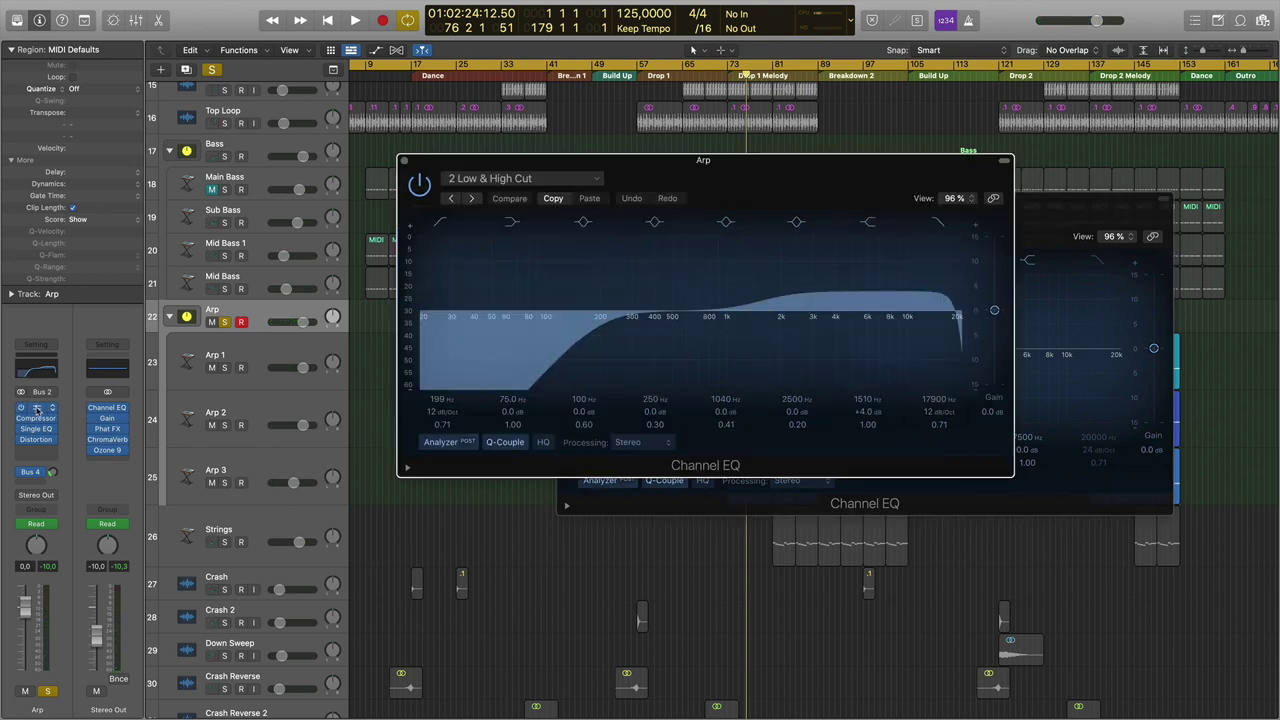
Reorder the Arp stack's effects so Distortion comes first and Channel EQ second, swapping the Compressor into the last slot, and close the Arp's Channel EQ.
click(37, 410)
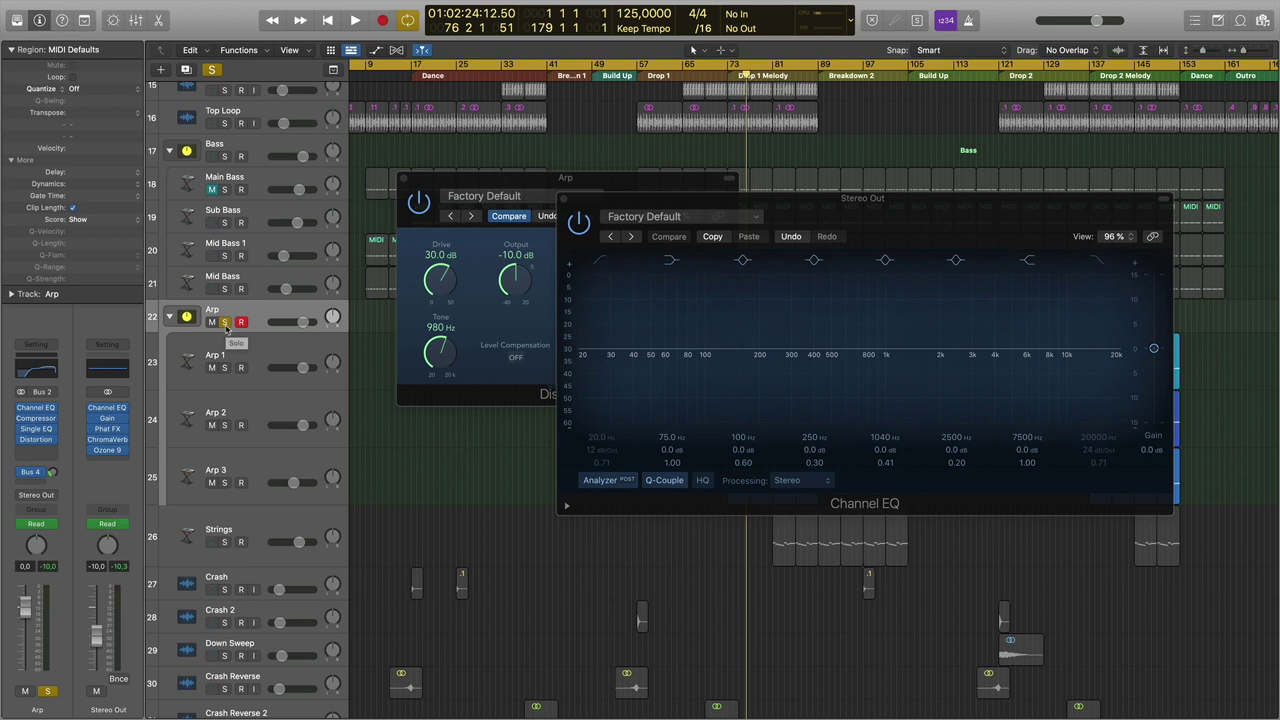
mouse_move(30, 444)
drag(38, 442, 38, 408)
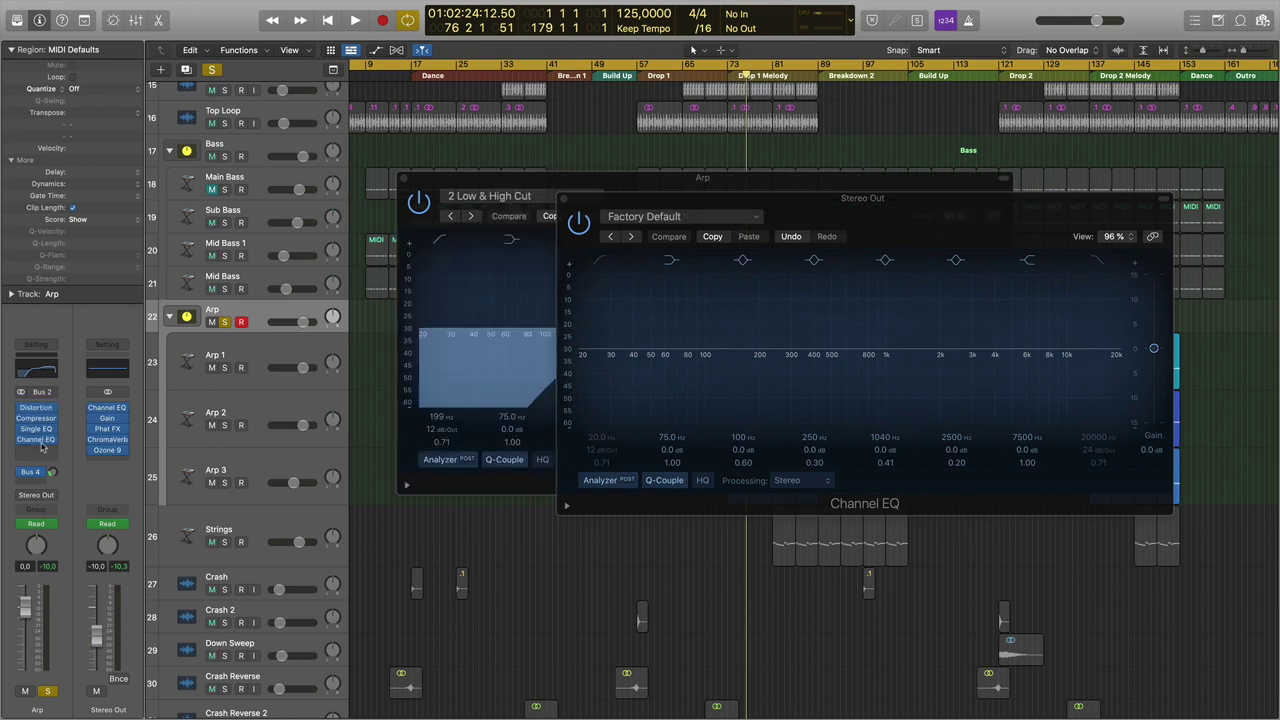
drag(38, 442, 38, 418)
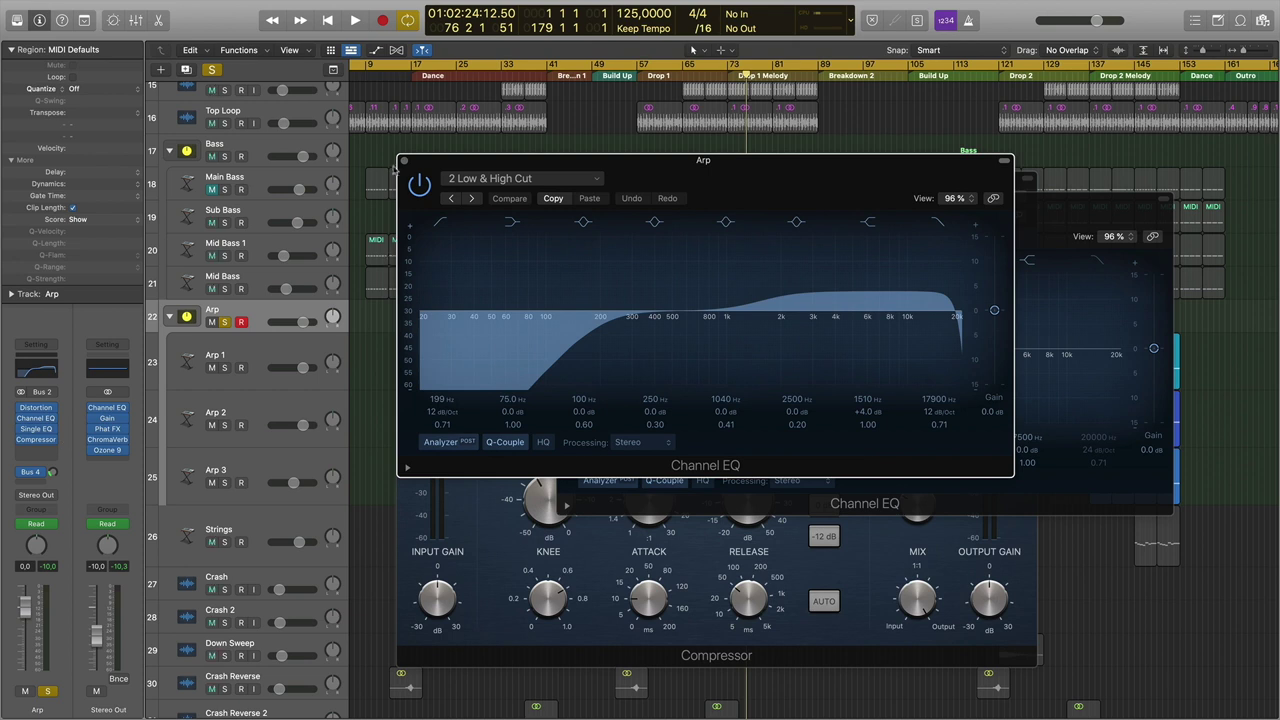
click(403, 160)
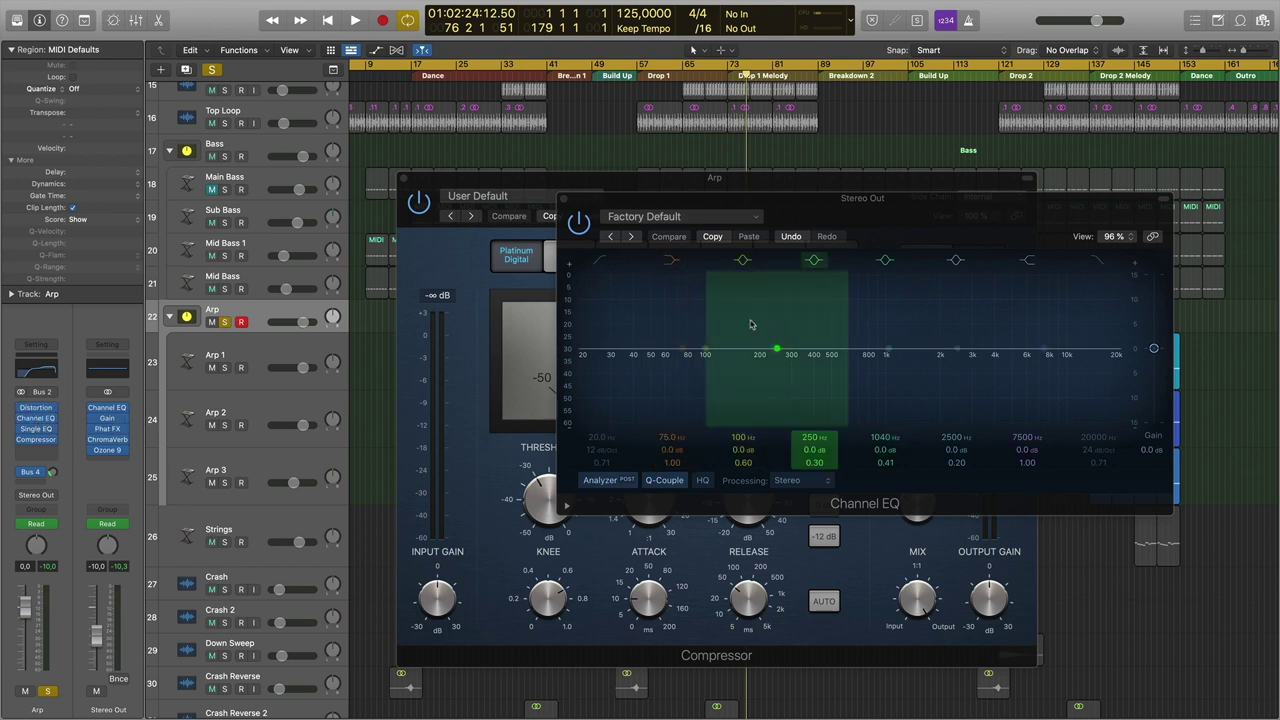
Close the Arp's Compressor window, play the soloed Arp while viewing the Stereo Out Channel EQ, and bypass the Distortion.
drag(812, 203, 799, 232)
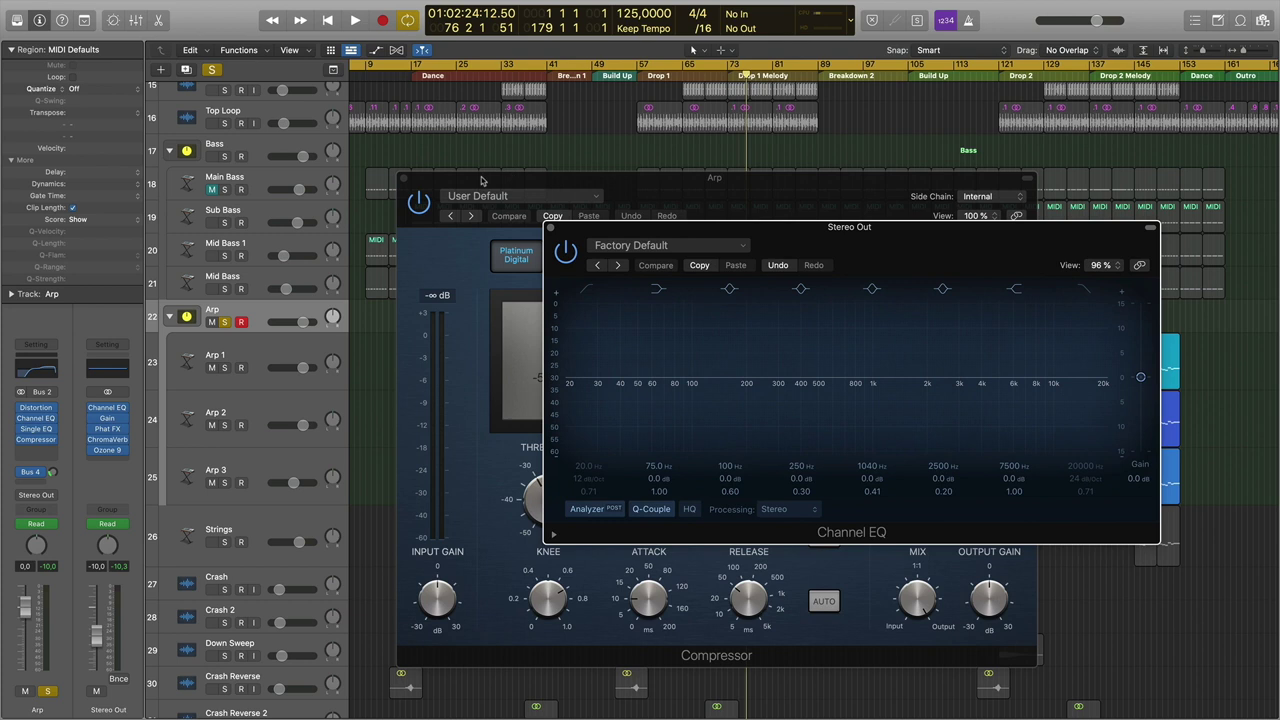
click(403, 180)
key(space)
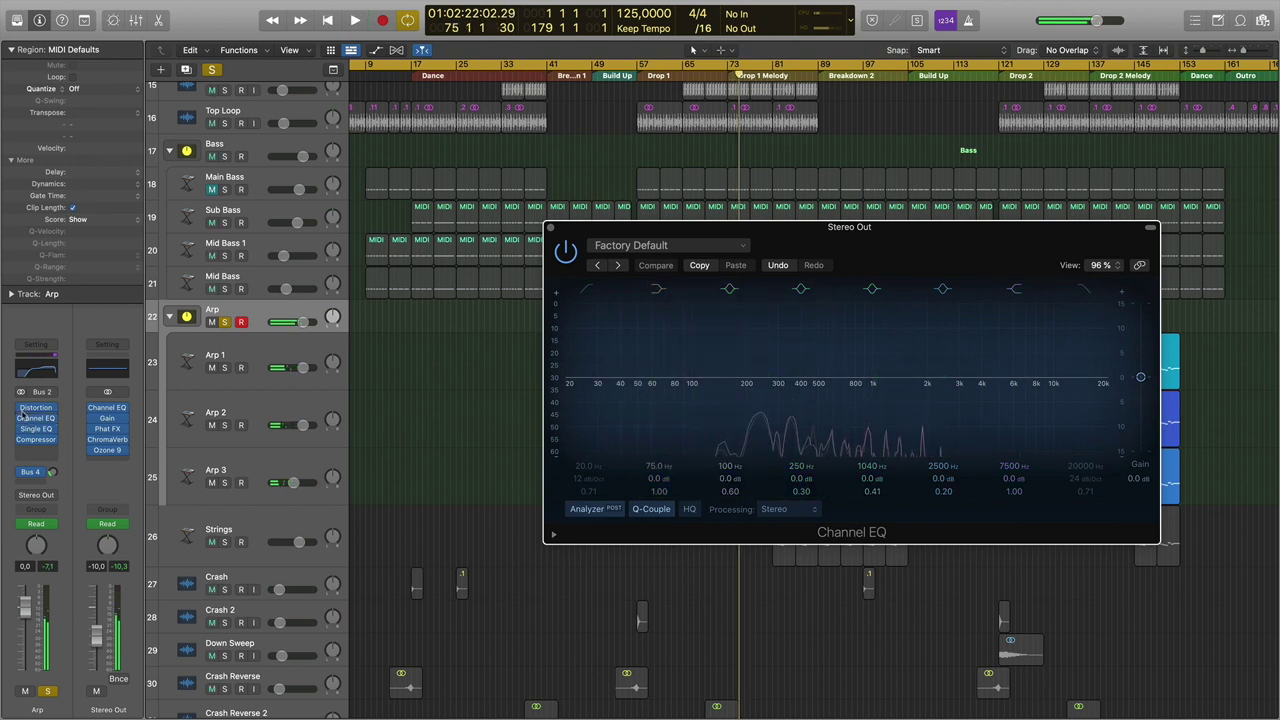
drag(650, 239, 572, 284)
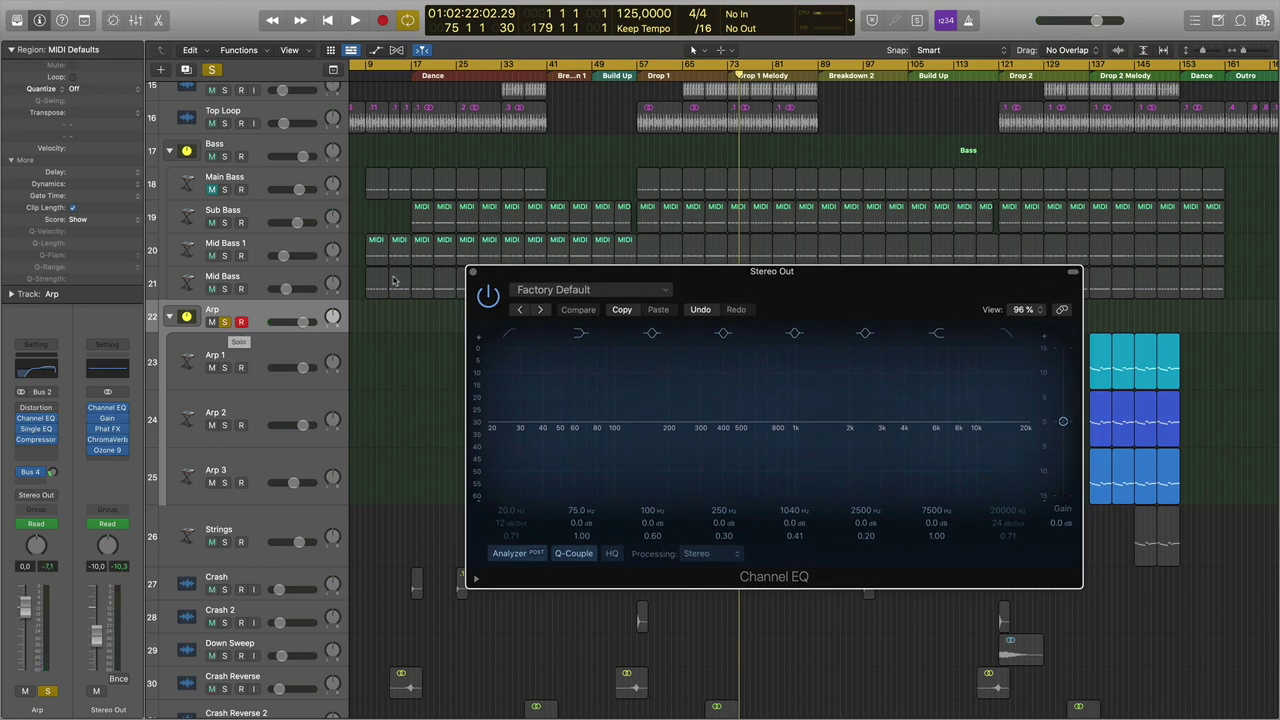
Unsolo the Arp track stack and place the playhead at bar 57, the start of Drop 1.
click(224, 322)
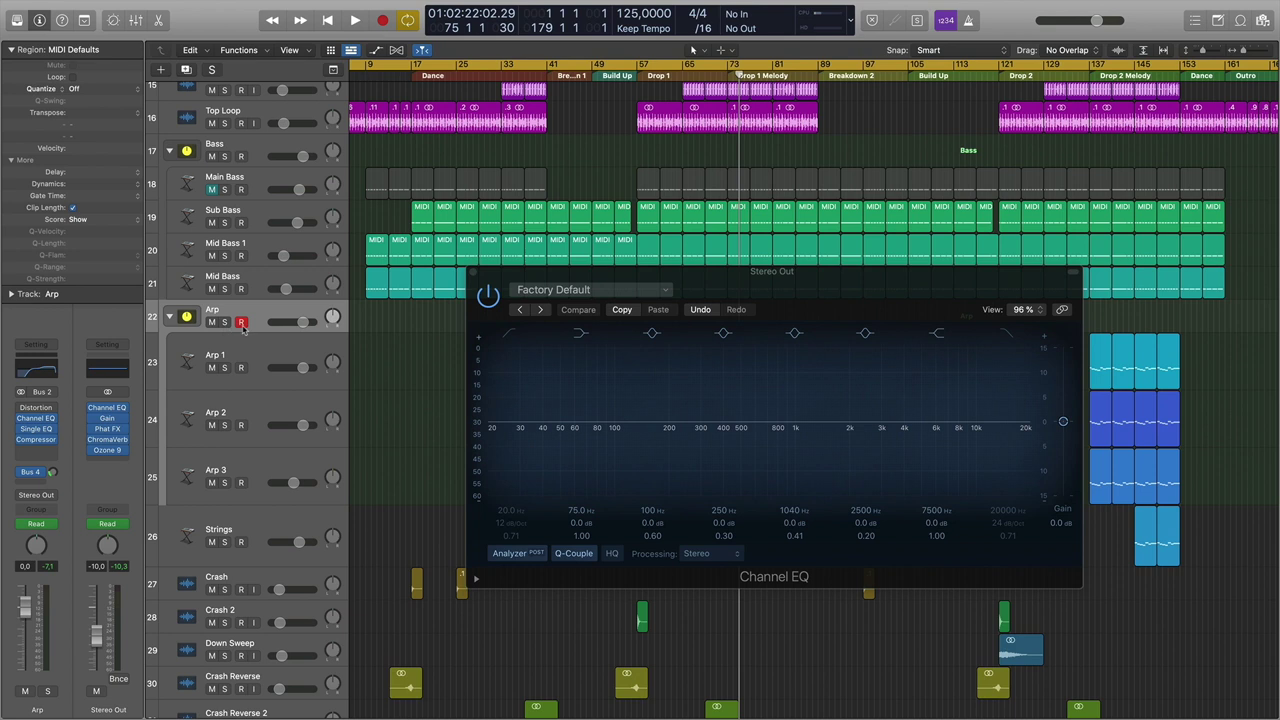
click(637, 75)
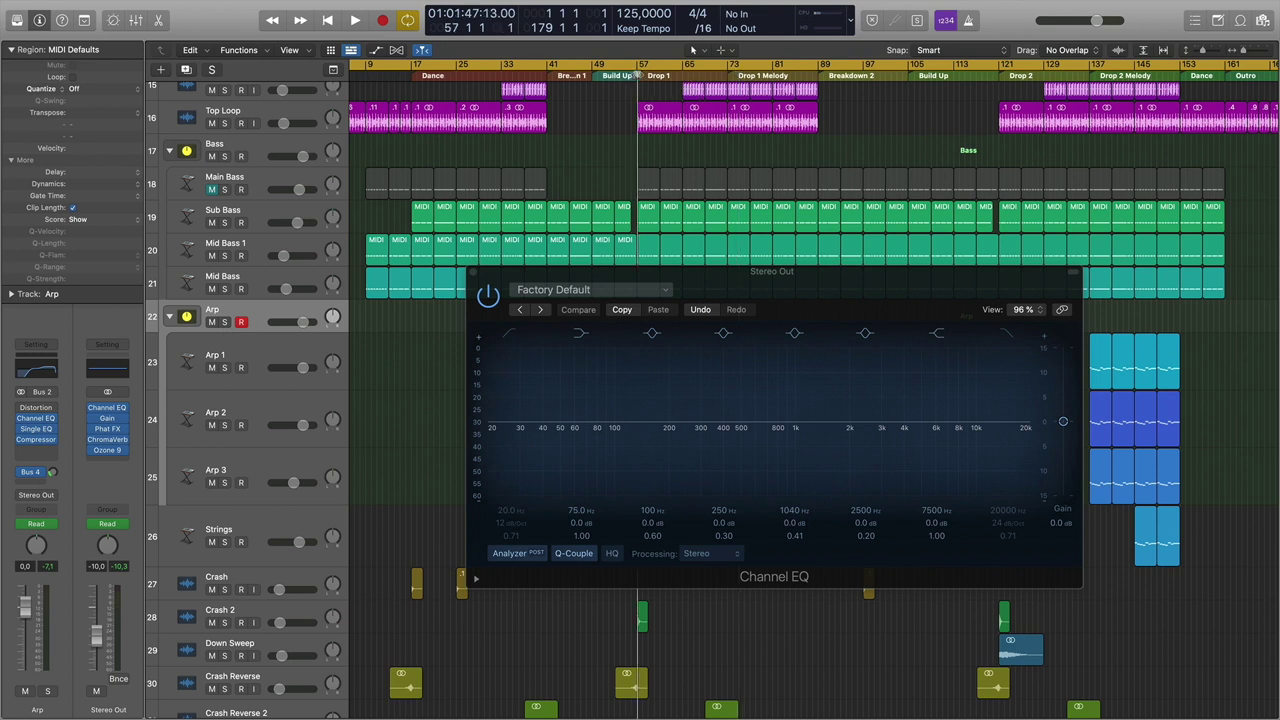